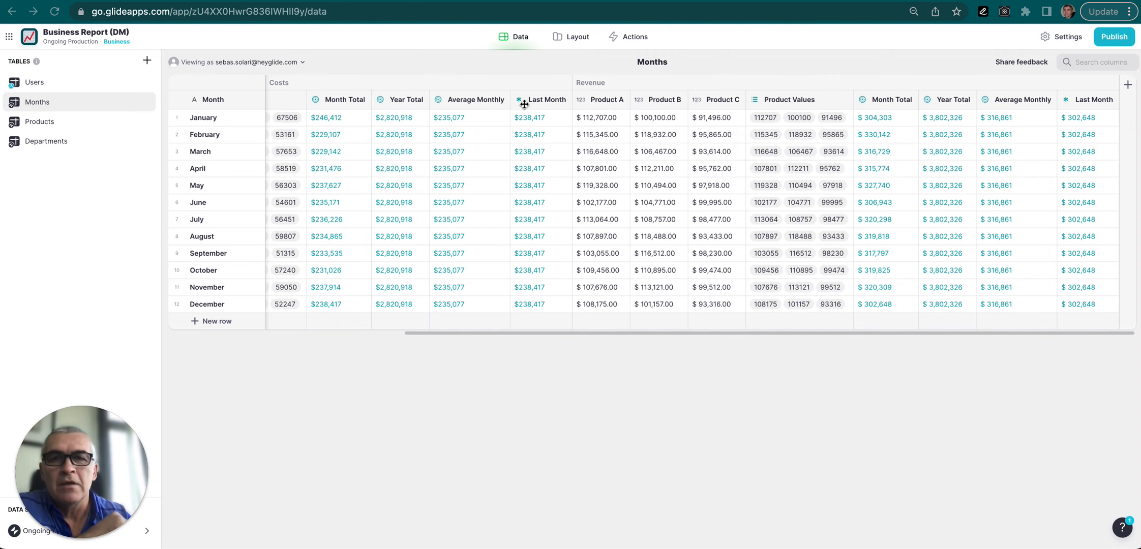
scroll(453, 115, left, 3)
scroll(455, 116, right, 3)
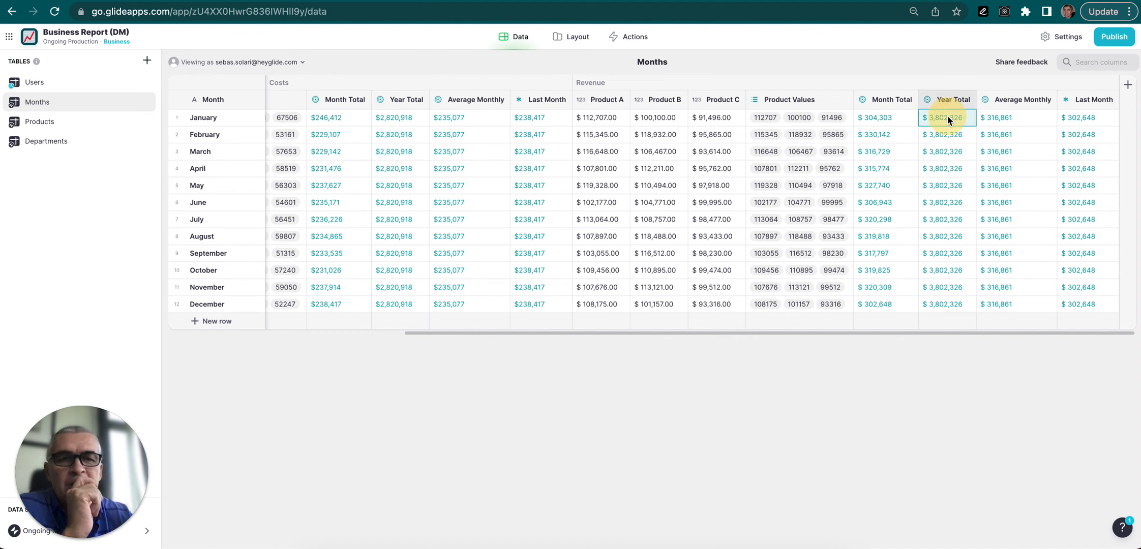
drag(948, 116, 948, 201)
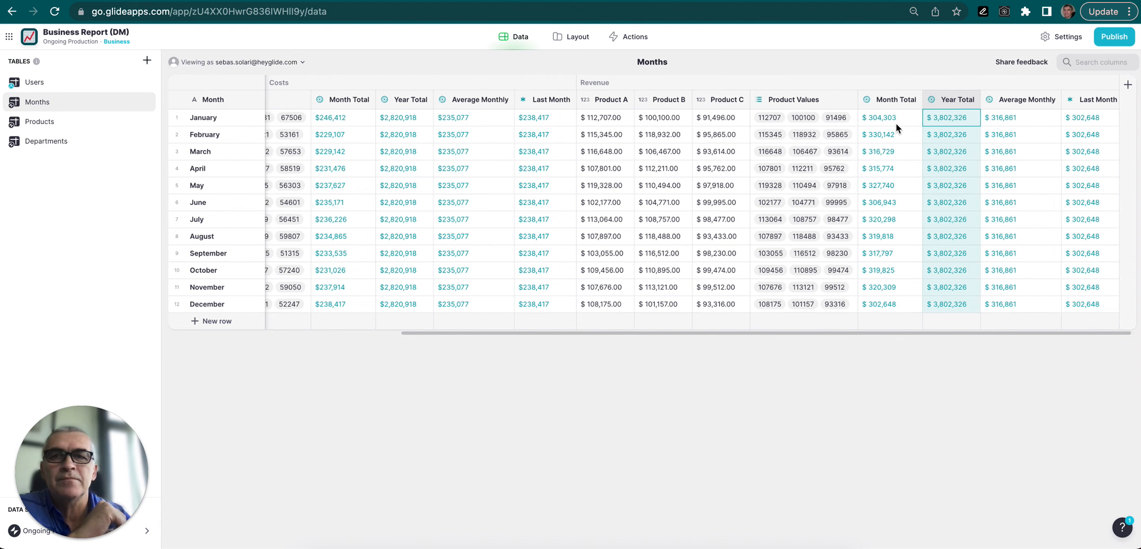
scroll(896, 127, left, 6)
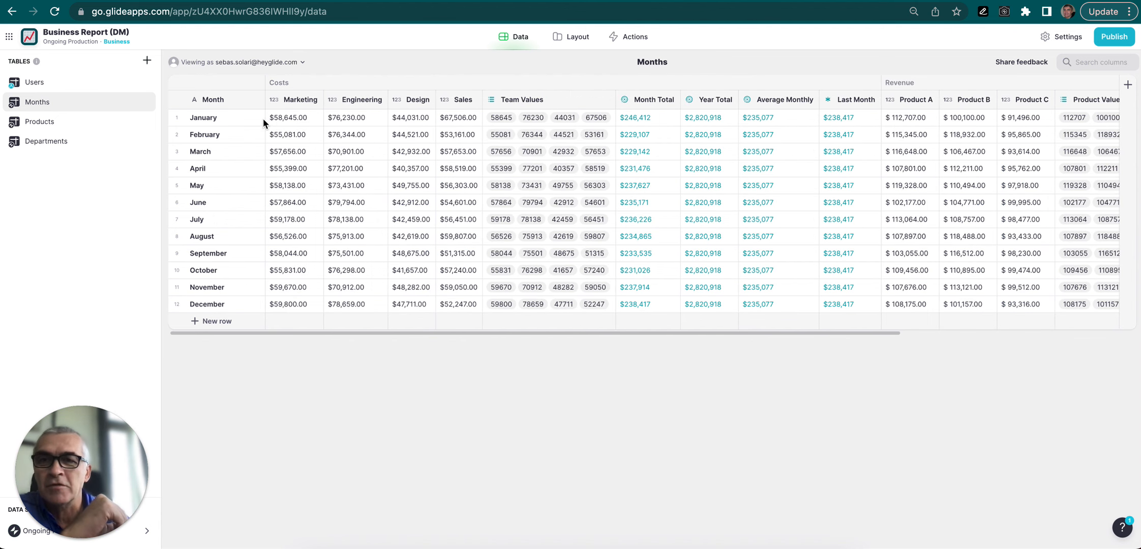
Add a Row ID type column to the Months table.
click(1128, 85)
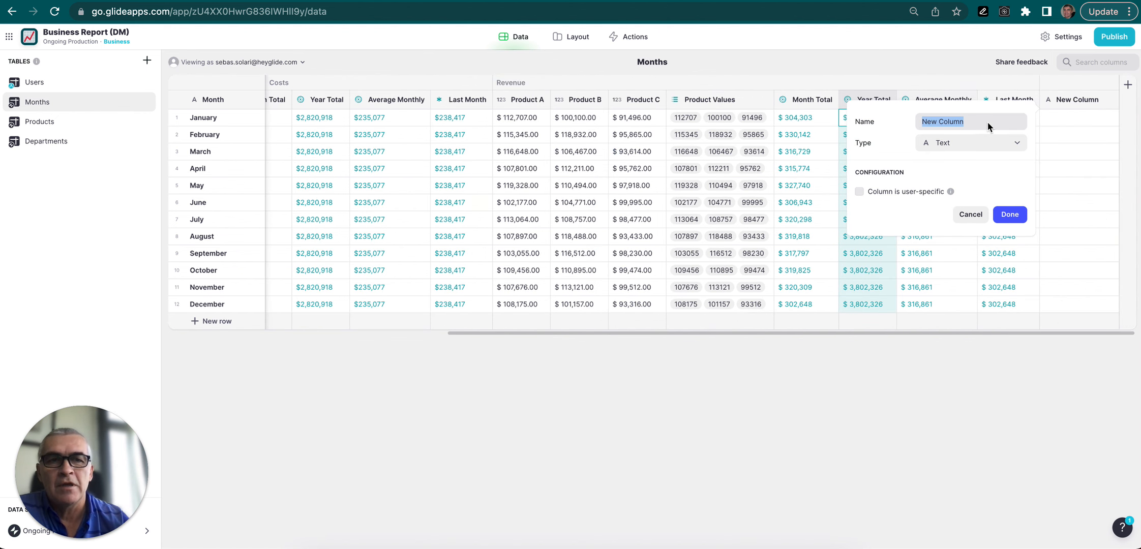
click(967, 144)
text(row)
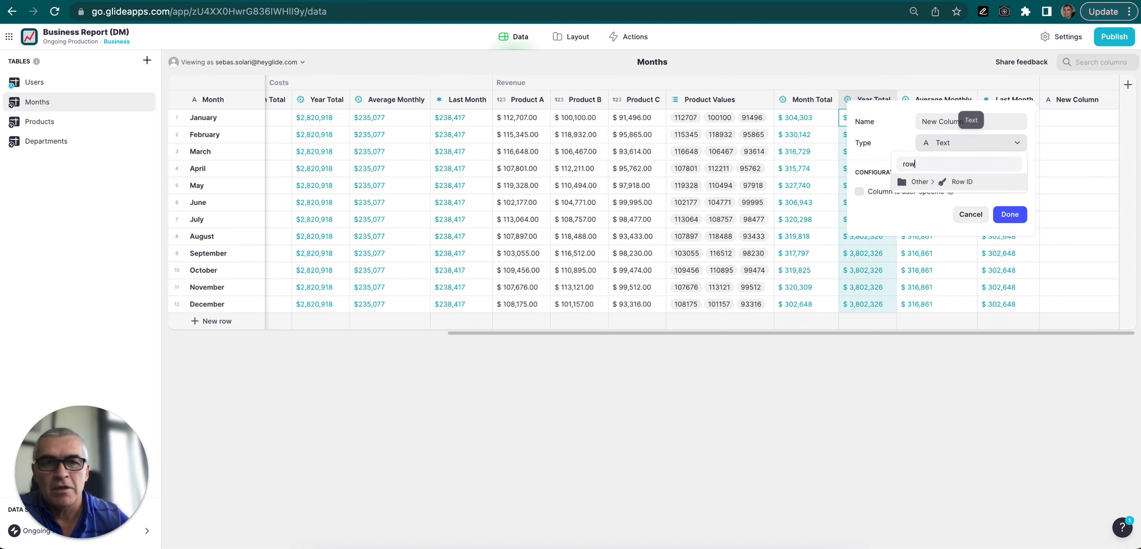
click(962, 181)
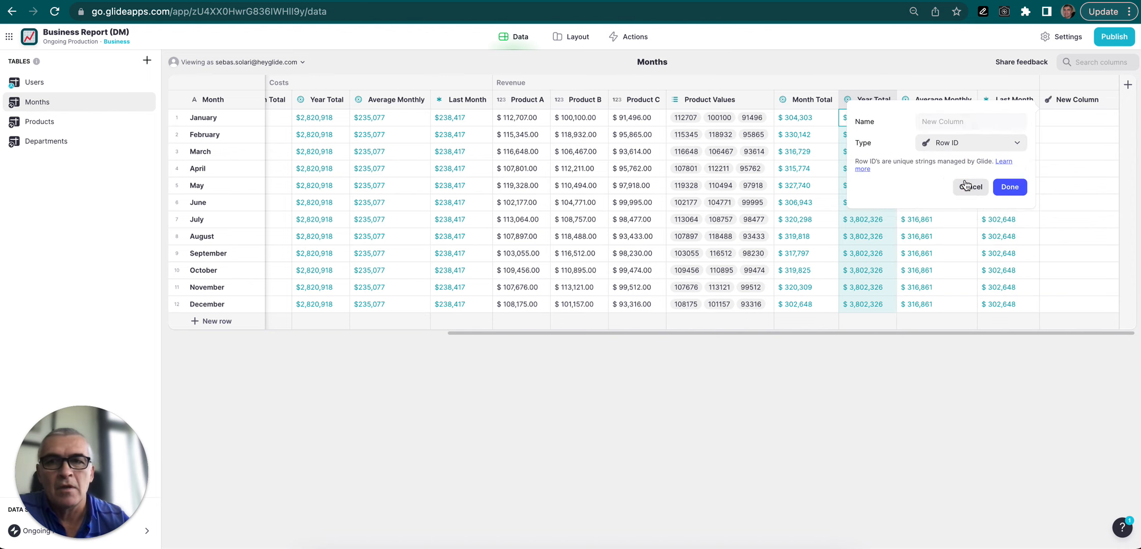
click(1011, 187)
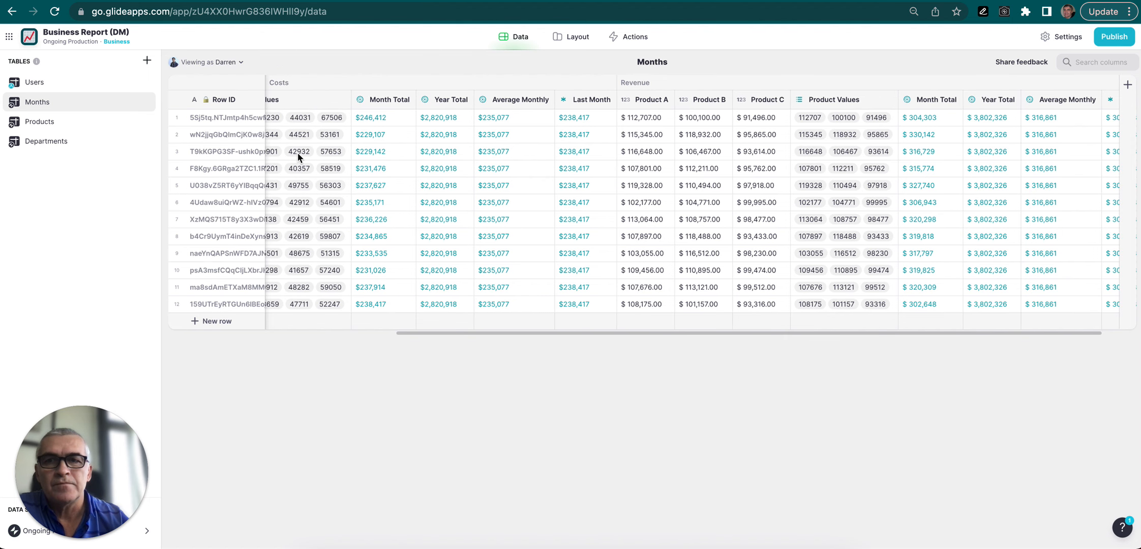
Add a Lookup column named AllRowIDs directly after Row ID, looking up the Row ID column of the Months table.
click(251, 102)
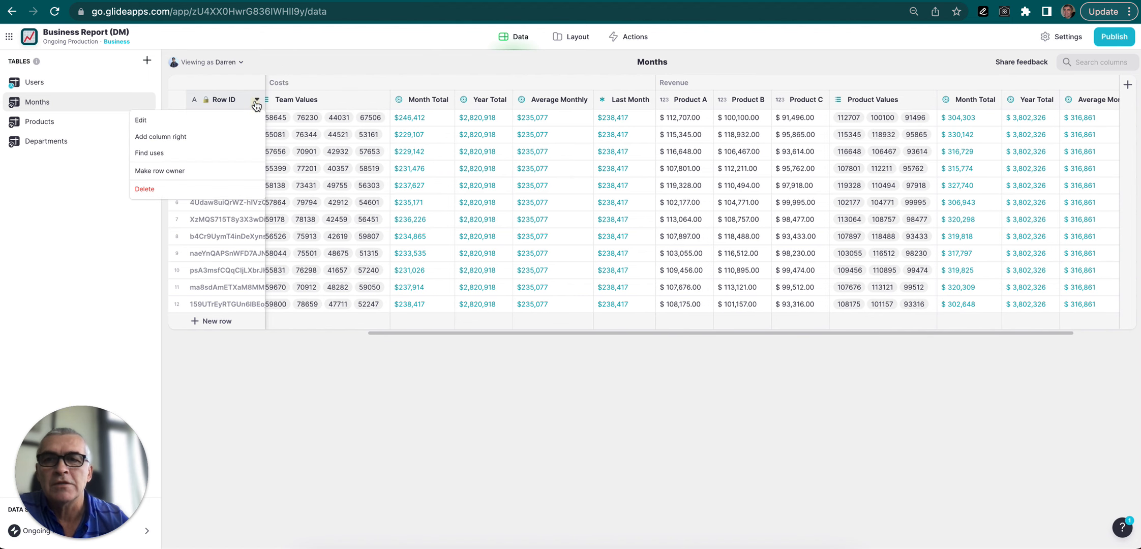
click(242, 146)
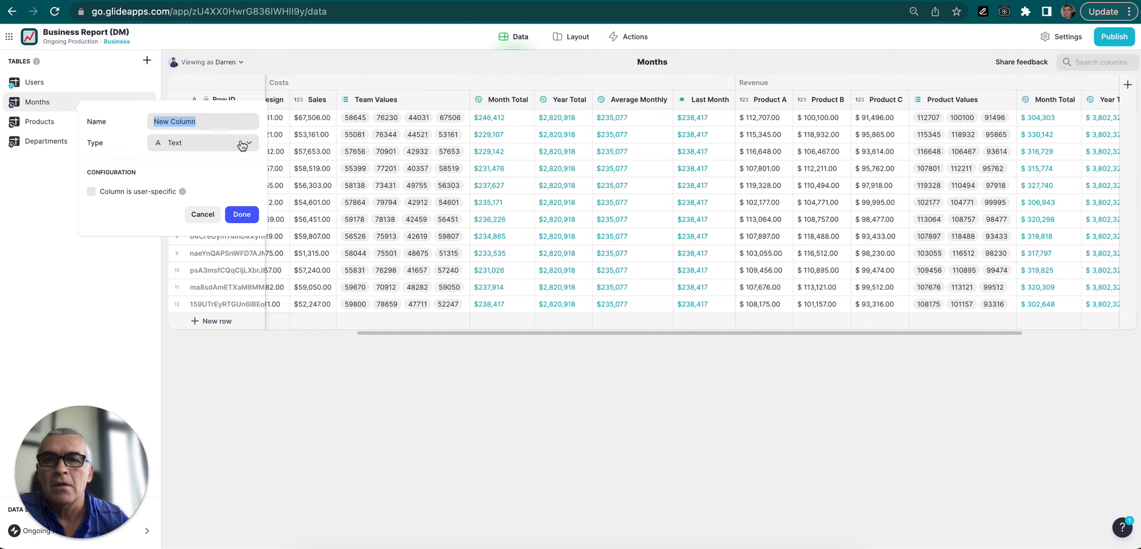
text(AllRowIDs)
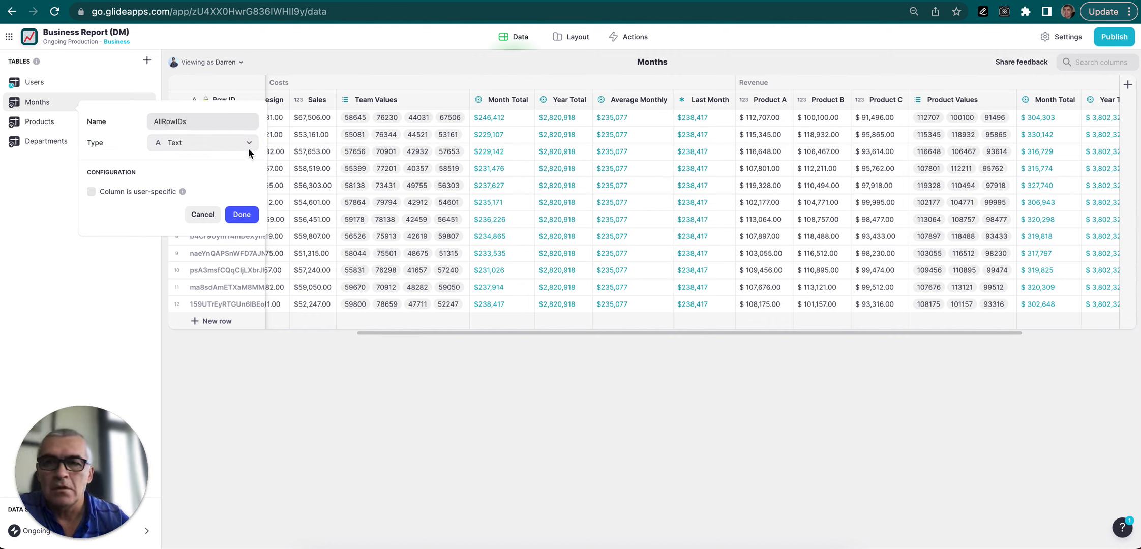
click(225, 148)
text(loo)
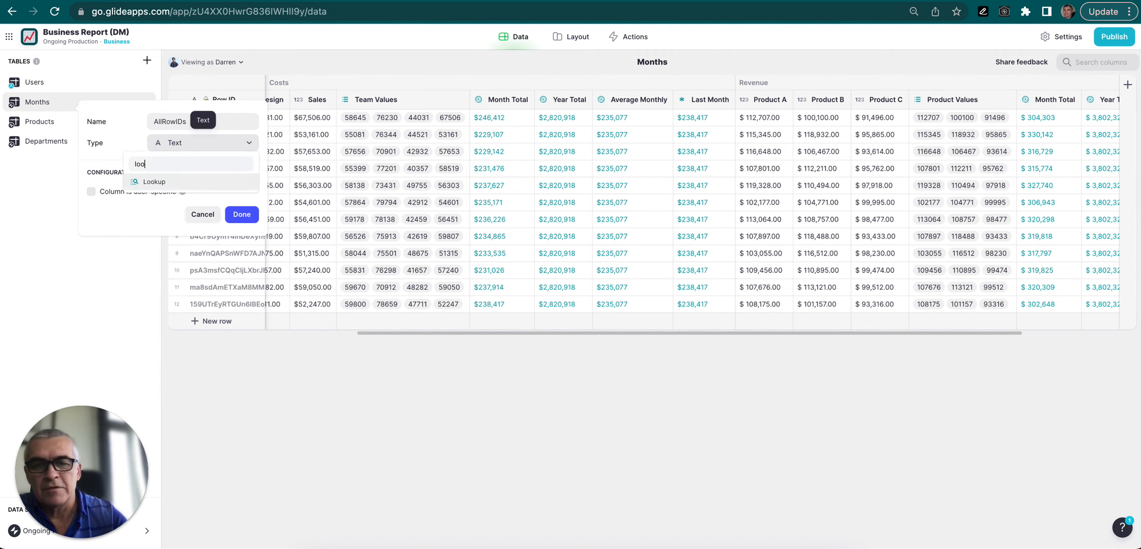
click(153, 181)
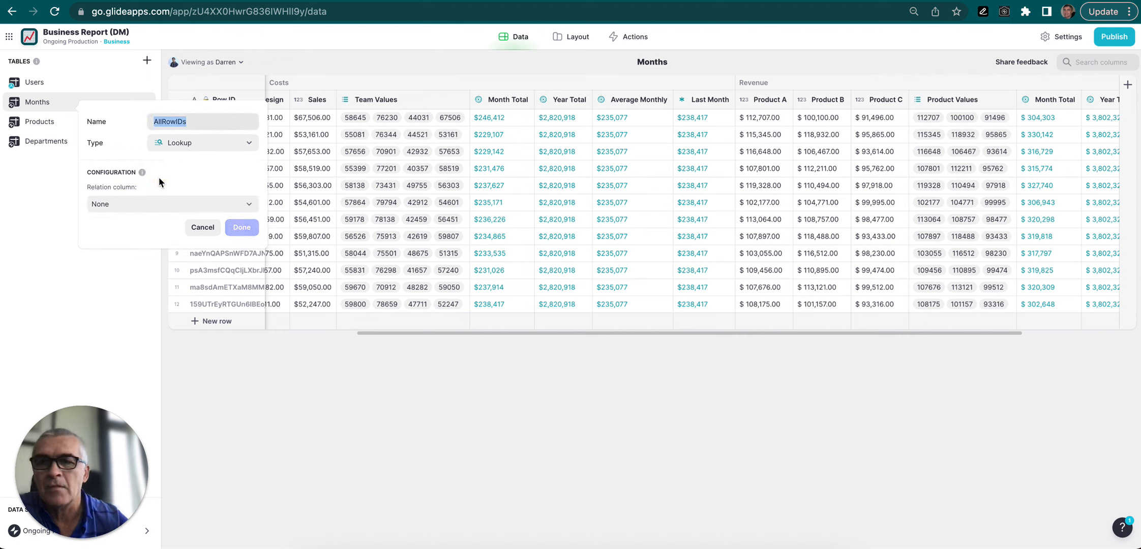
click(181, 209)
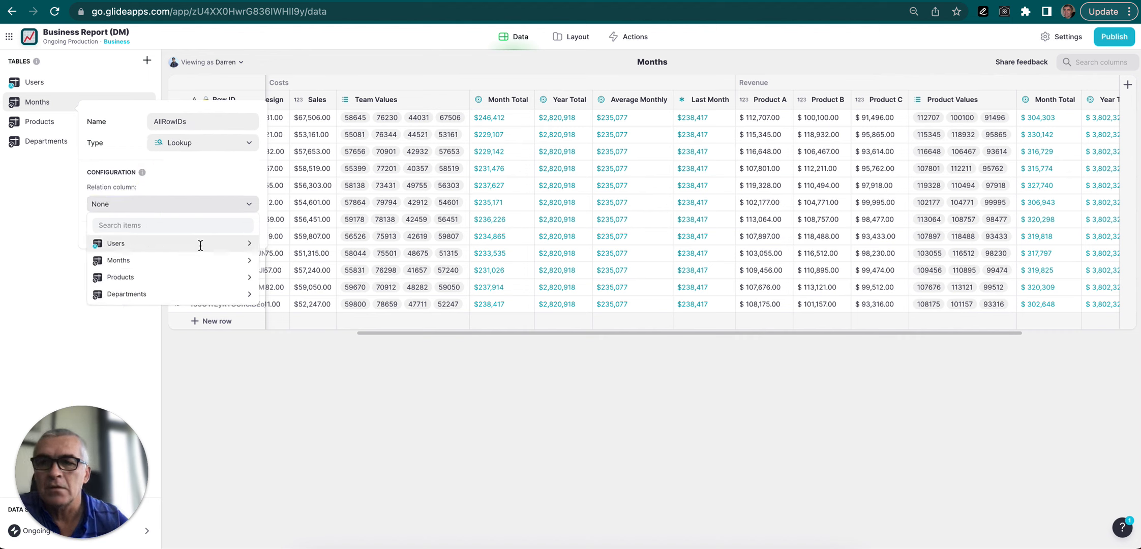
mouse_move(238, 268)
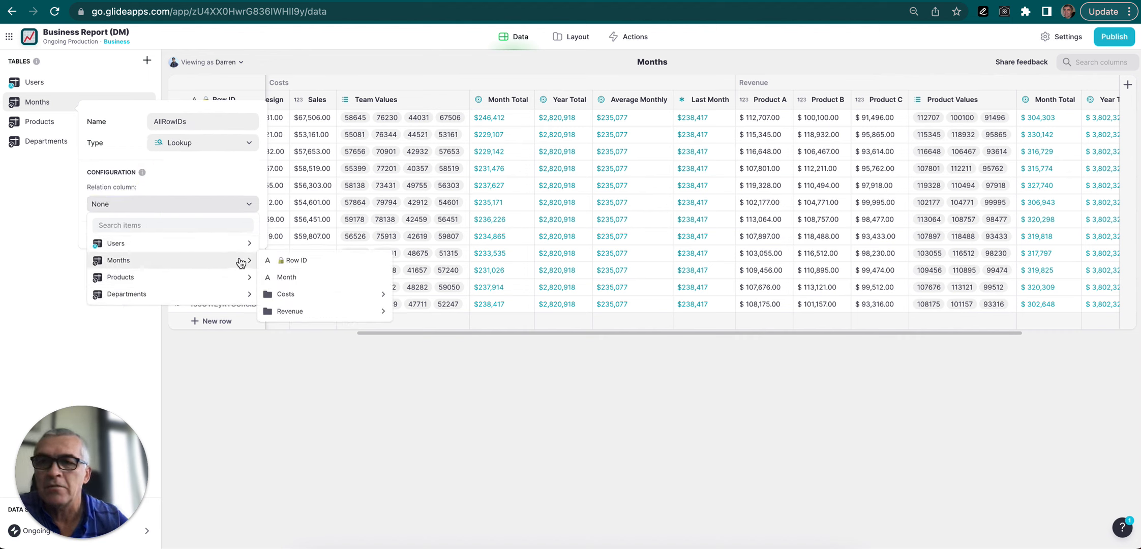
click(305, 260)
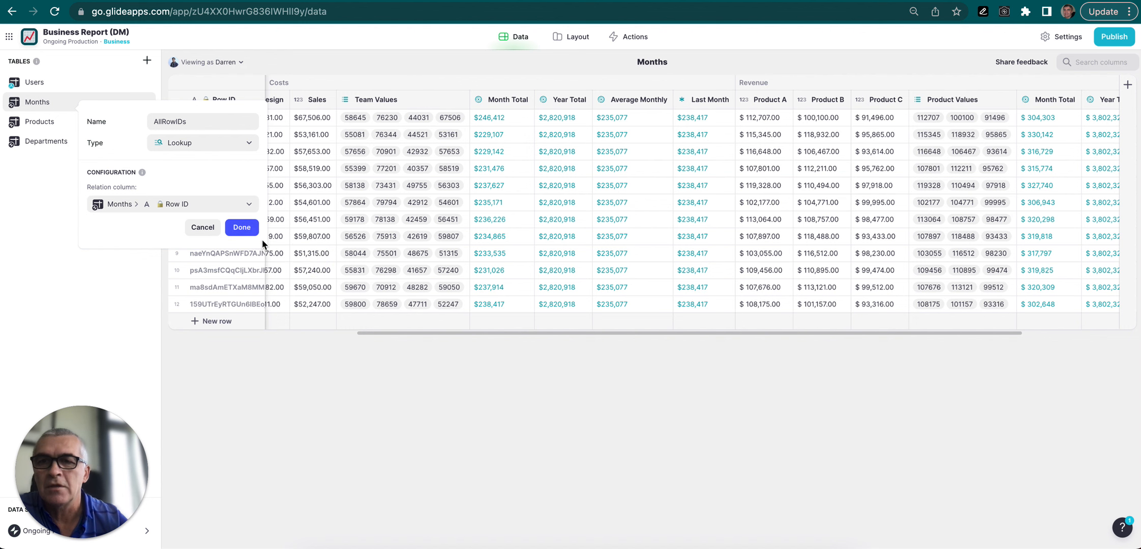
click(242, 228)
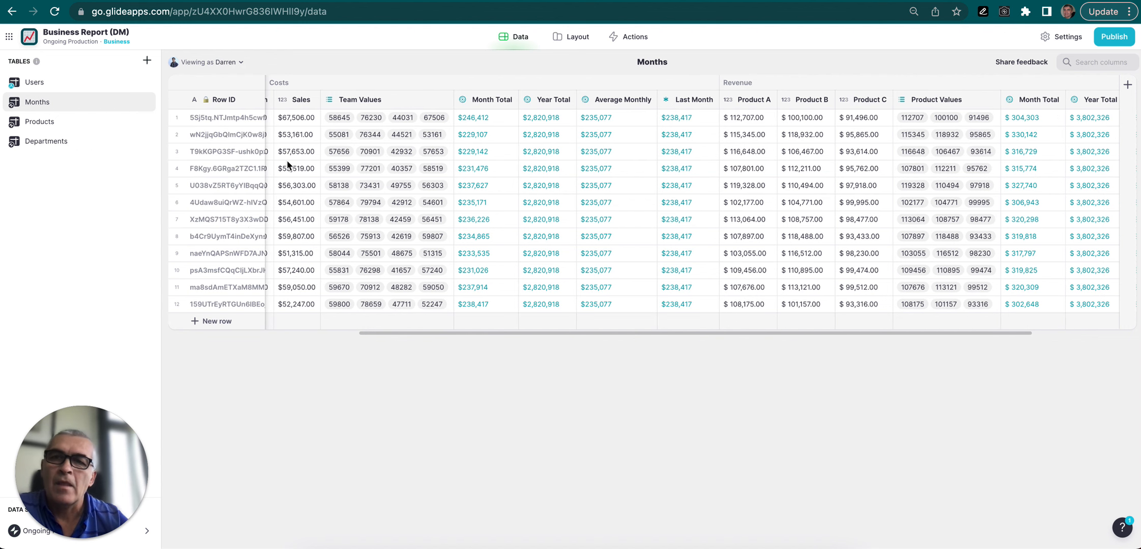
Insert a new column directly after AllRowIDs and name it RowIndex.
click(317, 99)
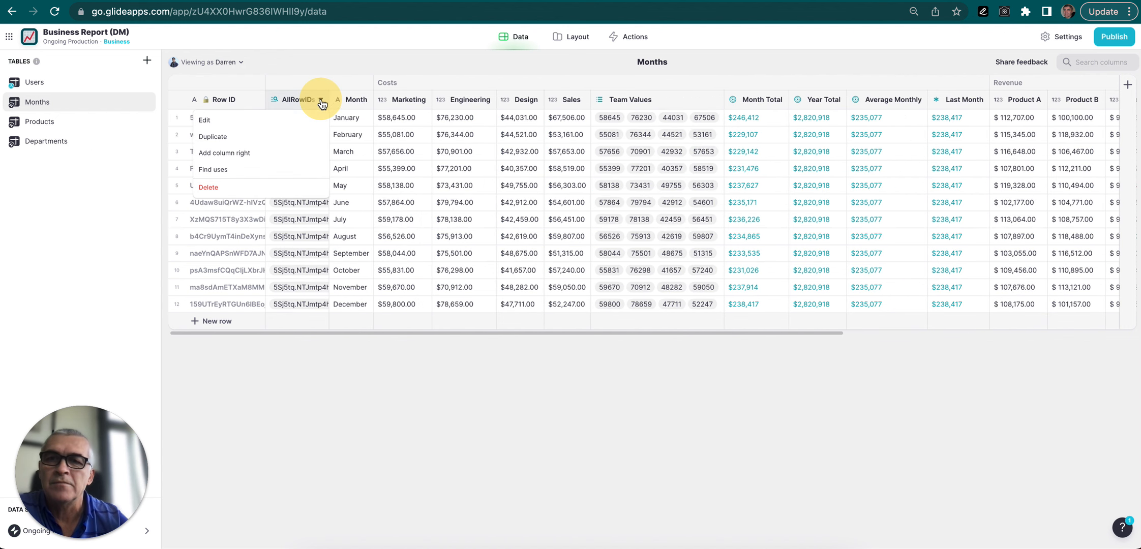
click(288, 152)
text(RowIN)
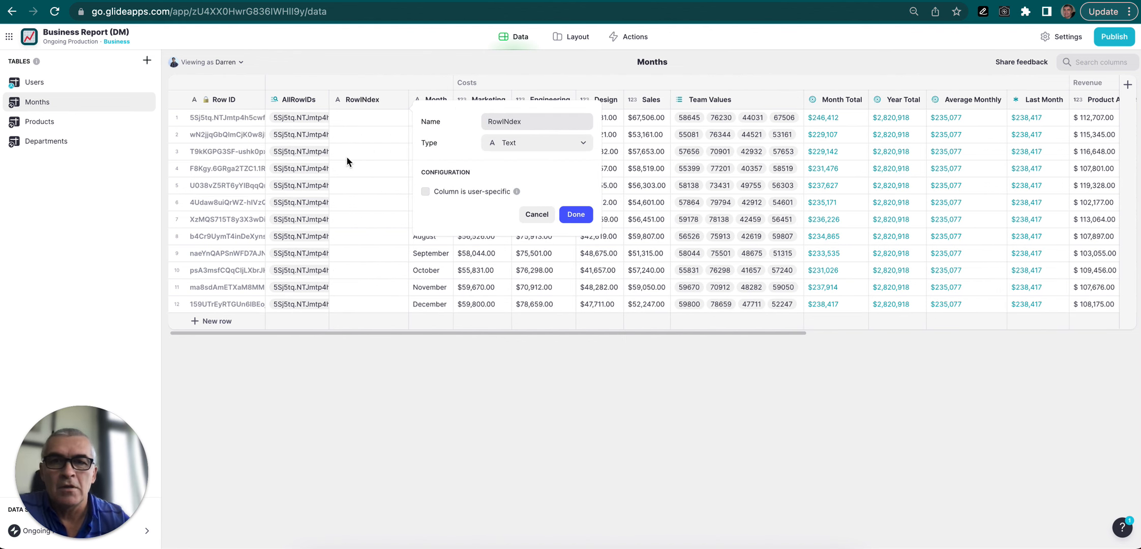
text(dex)
key(BackSpace)
key(BackSpace)
key(BackSpace)
key(BackSpace)
text(n)
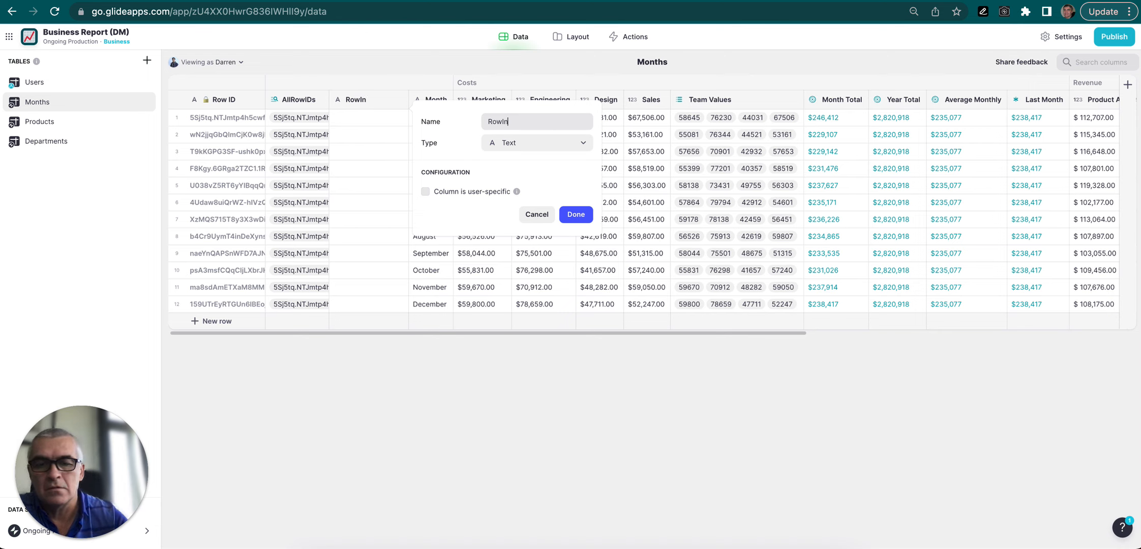
text(dex)
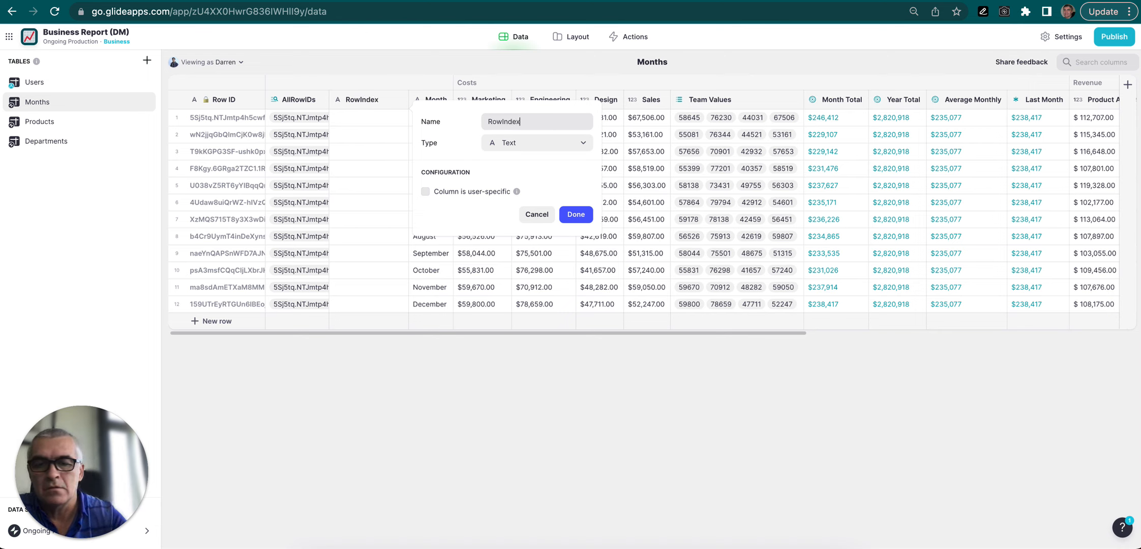
Make RowIndex a Find Element Index column with AllRowIDs as its values and Row ID as the element to find.
click(551, 151)
text(fin)
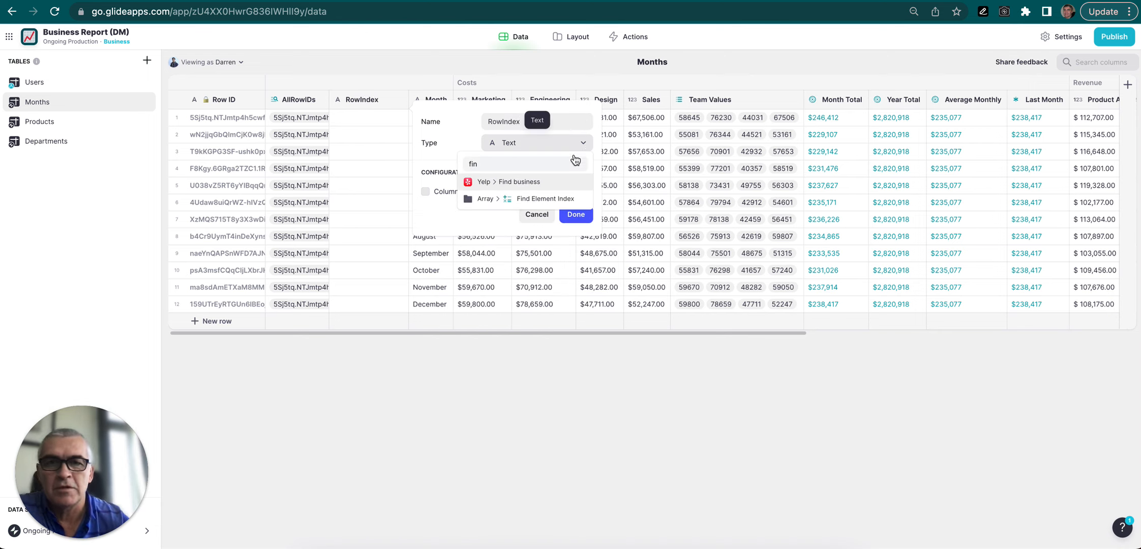
click(534, 199)
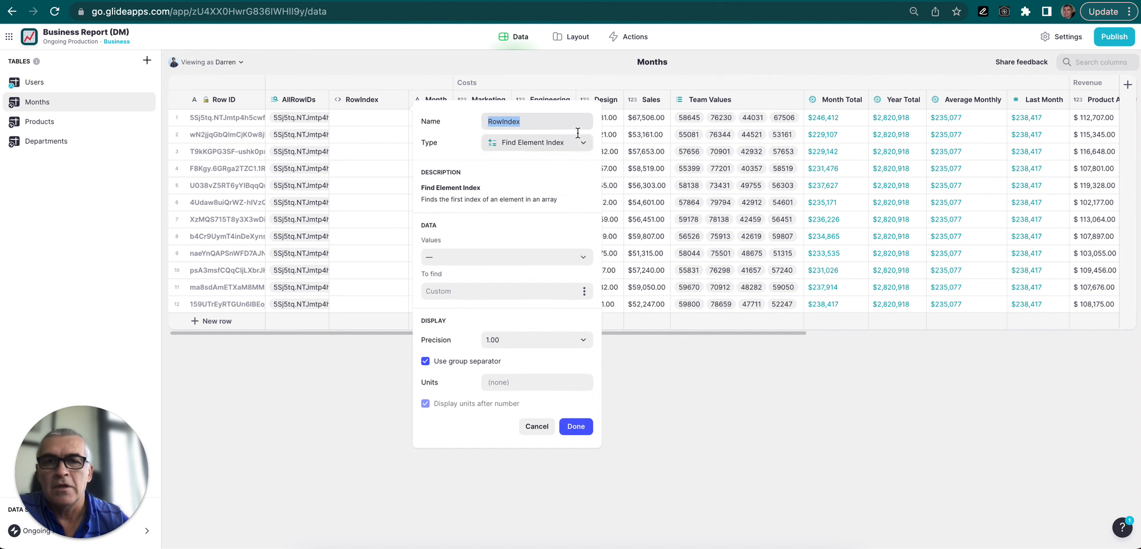
click(583, 265)
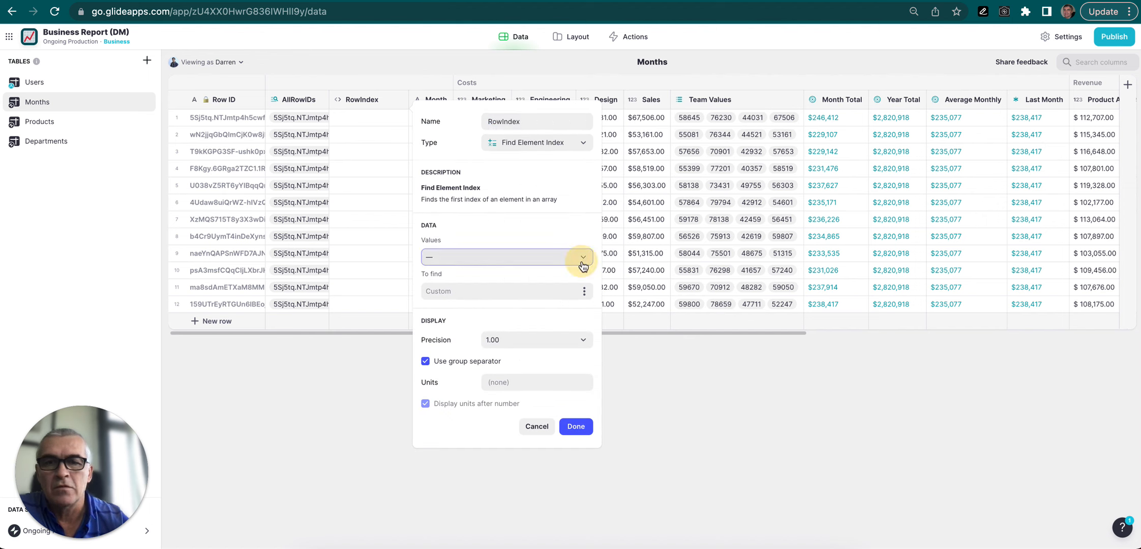
click(474, 312)
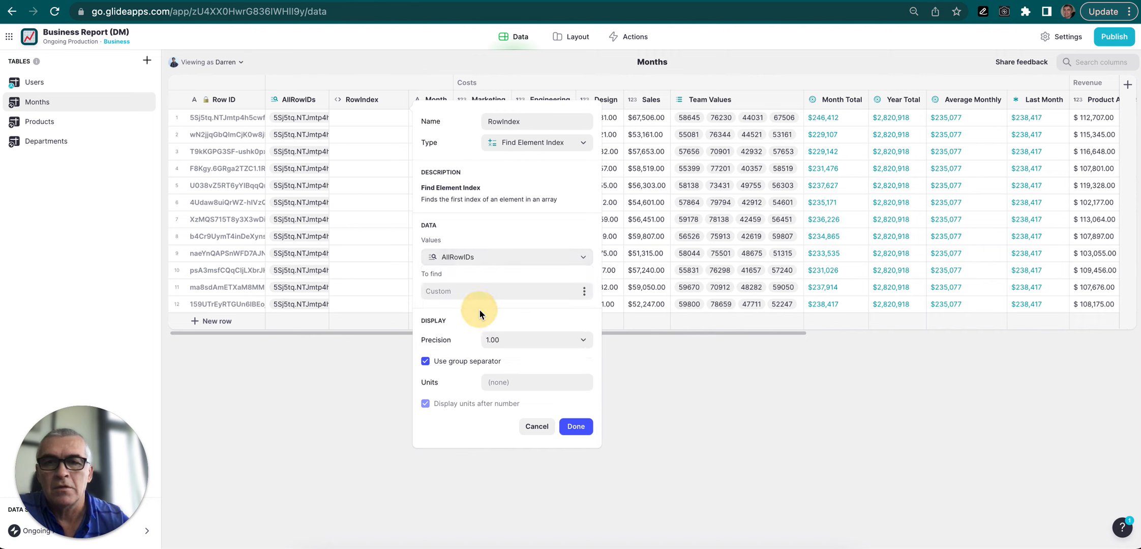
click(584, 292)
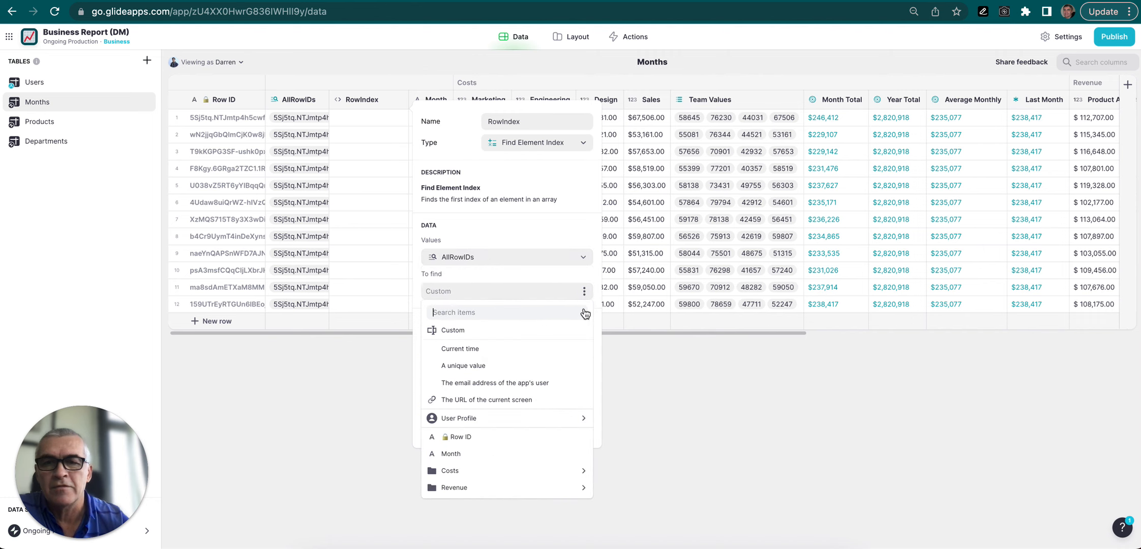
click(537, 437)
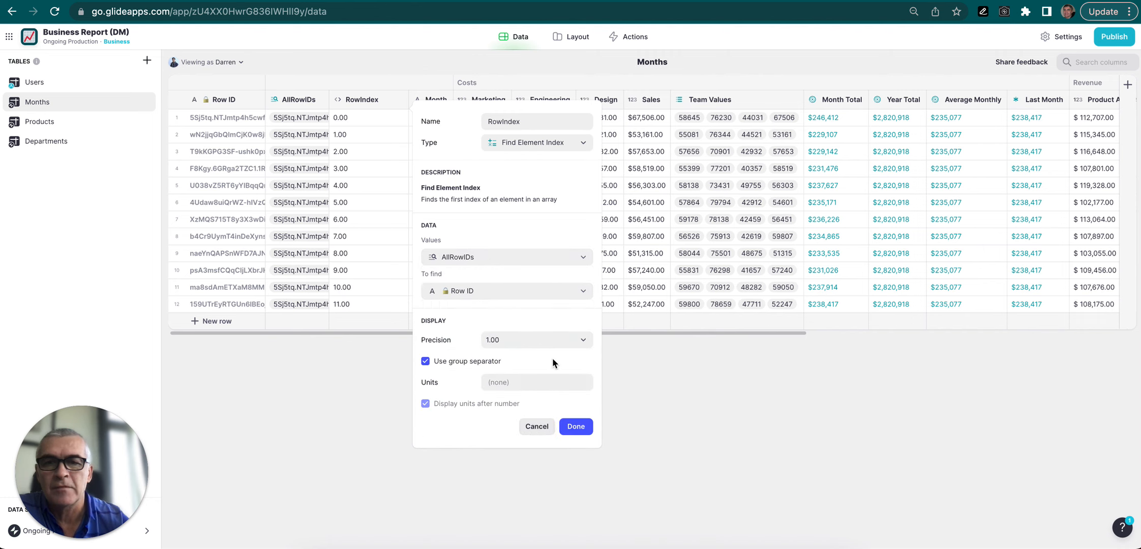
Set the RowIndex display precision to 1, turn off the group separator, and save the column.
click(549, 342)
click(483, 362)
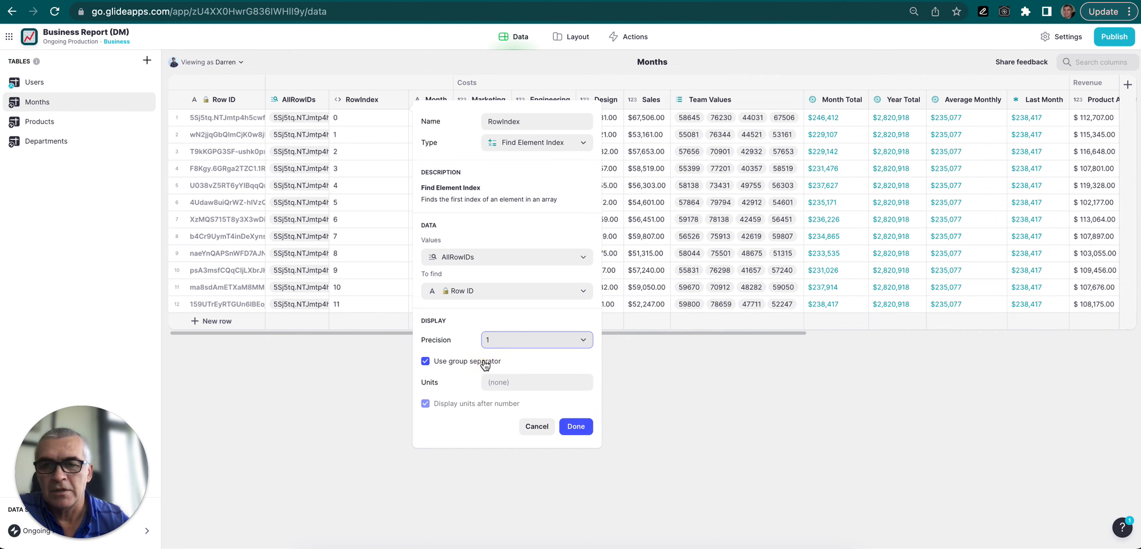
click(426, 364)
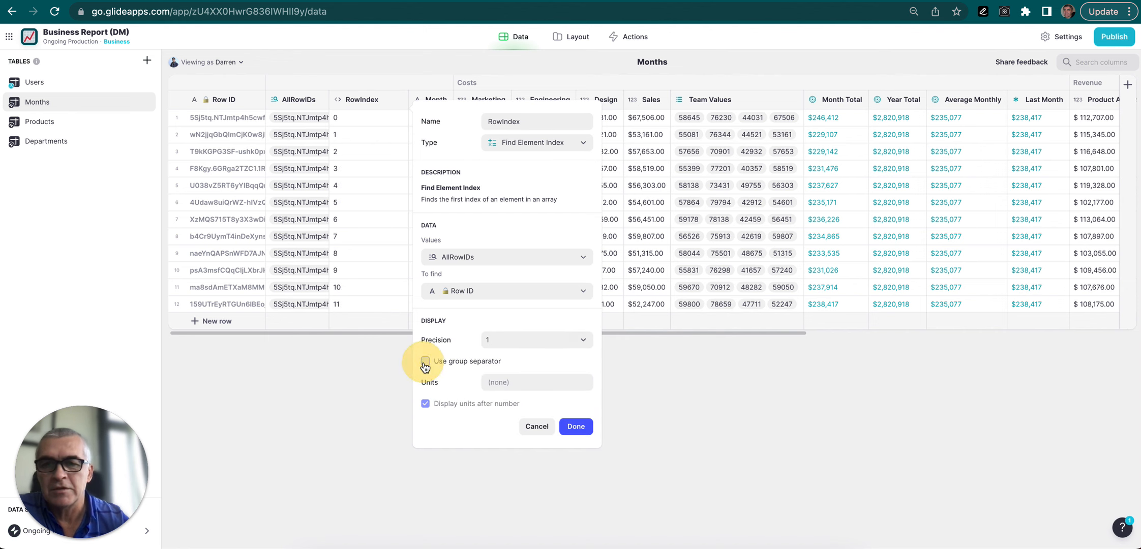
click(576, 427)
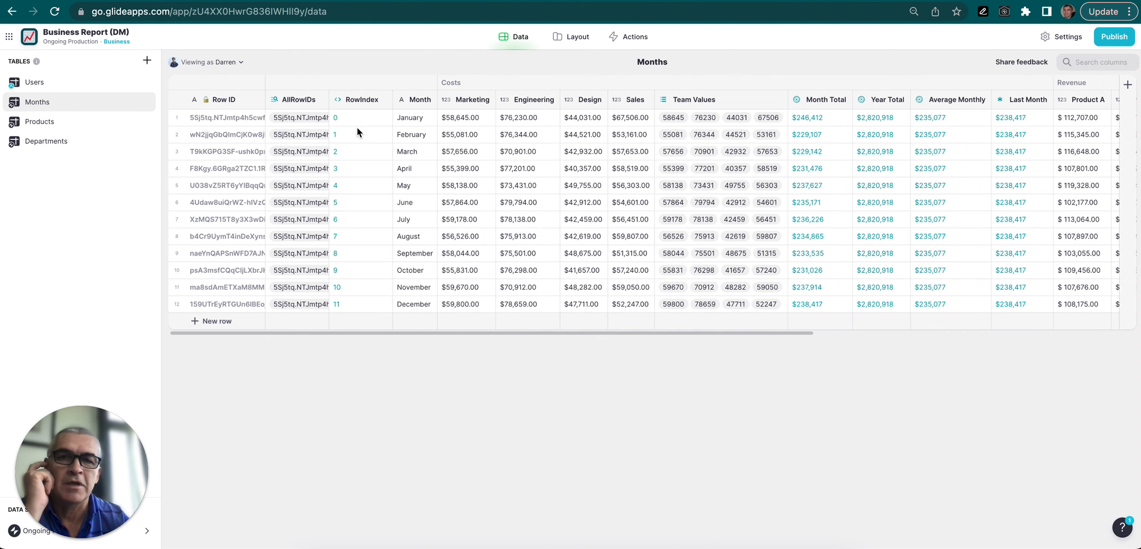
scroll(549, 161, right, 7)
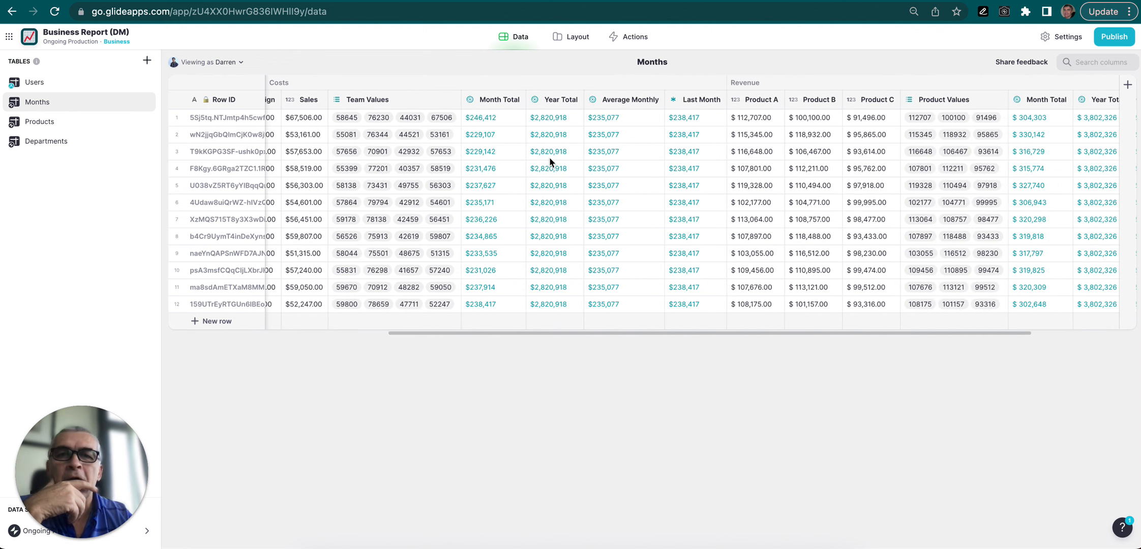
scroll(549, 162, right, 1)
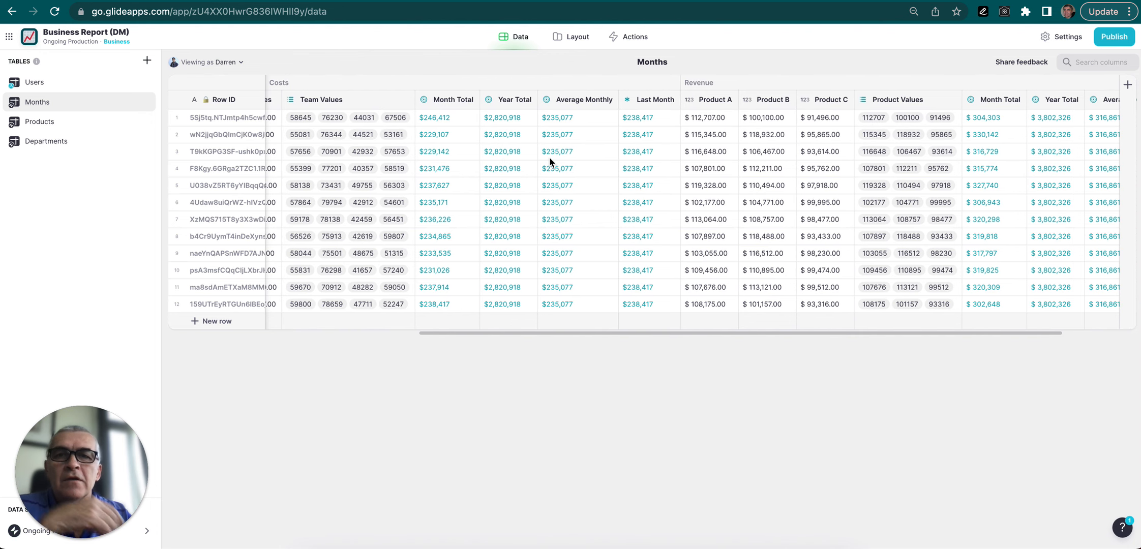
click(529, 101)
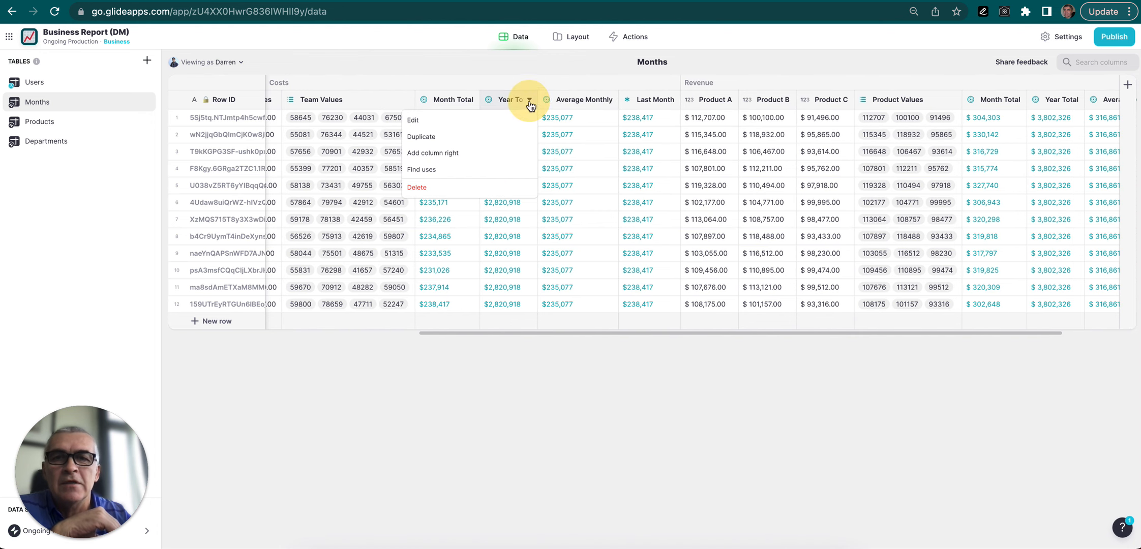
click(484, 153)
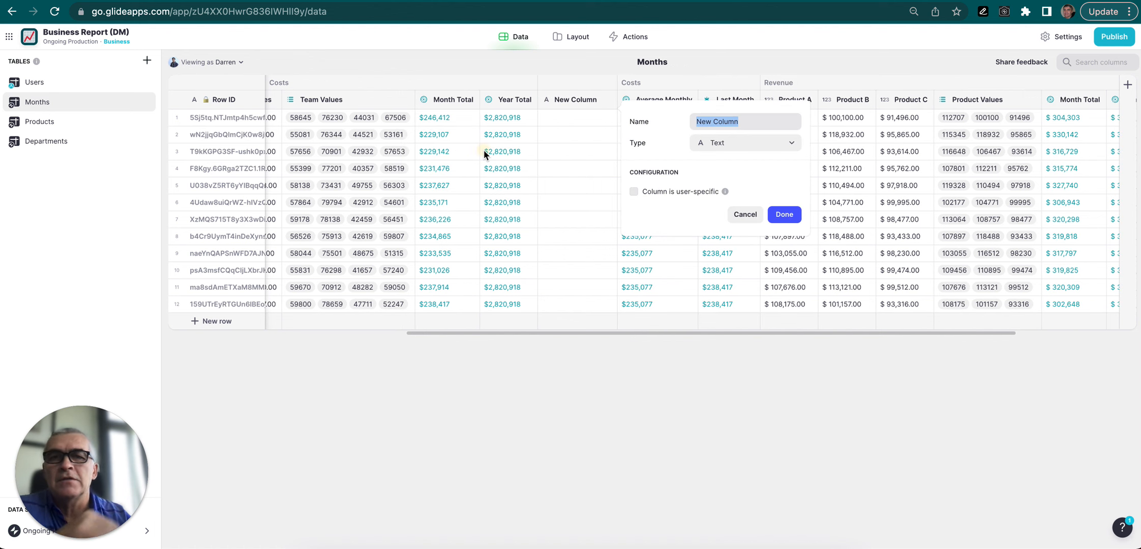
click(484, 152)
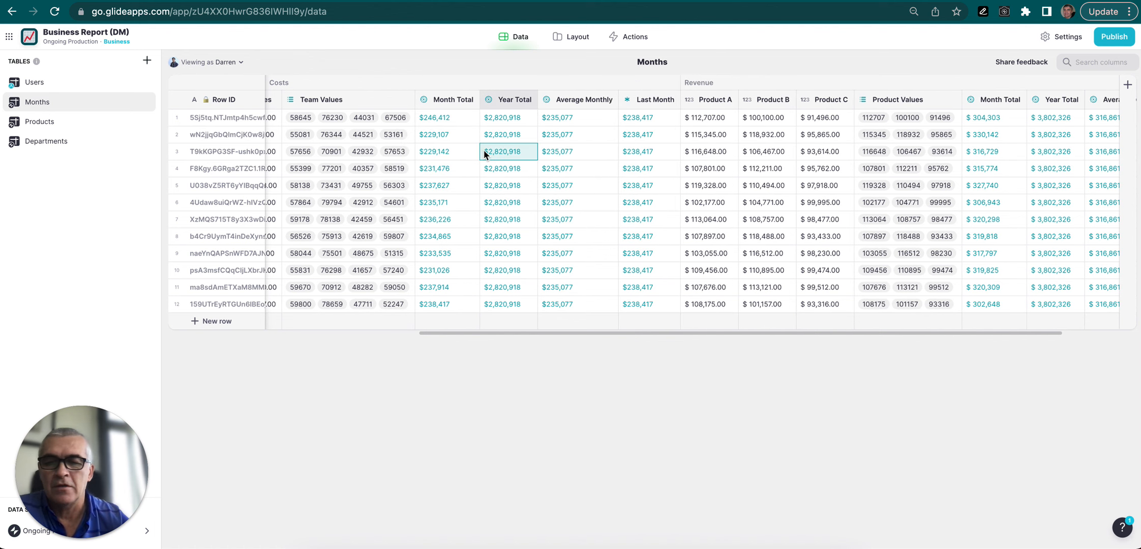
Insert a Query column named Query directly after the Costs Year Total column, with the Months table as its source.
click(529, 99)
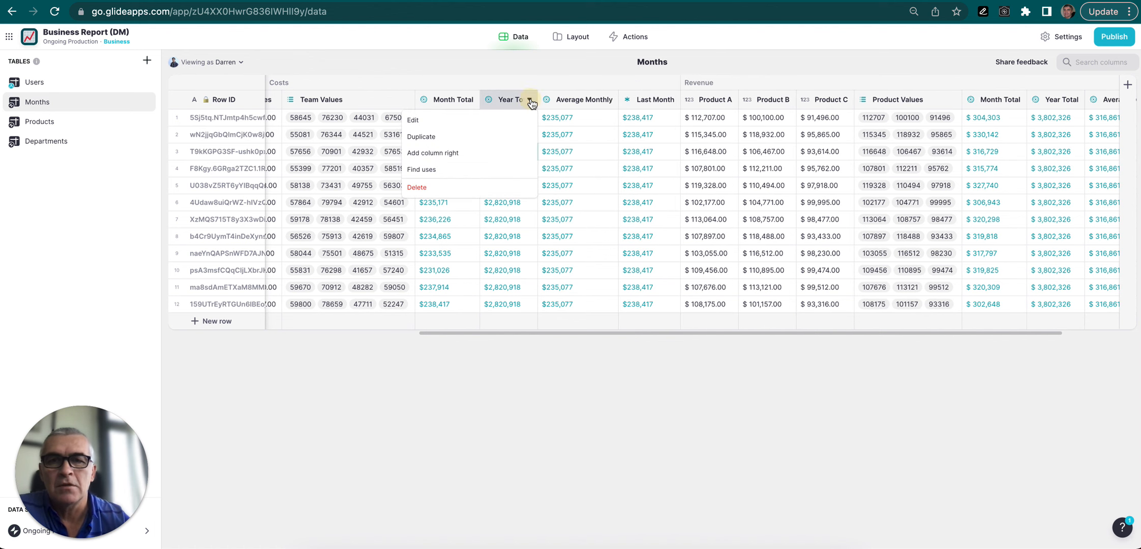
click(511, 153)
text(Query)
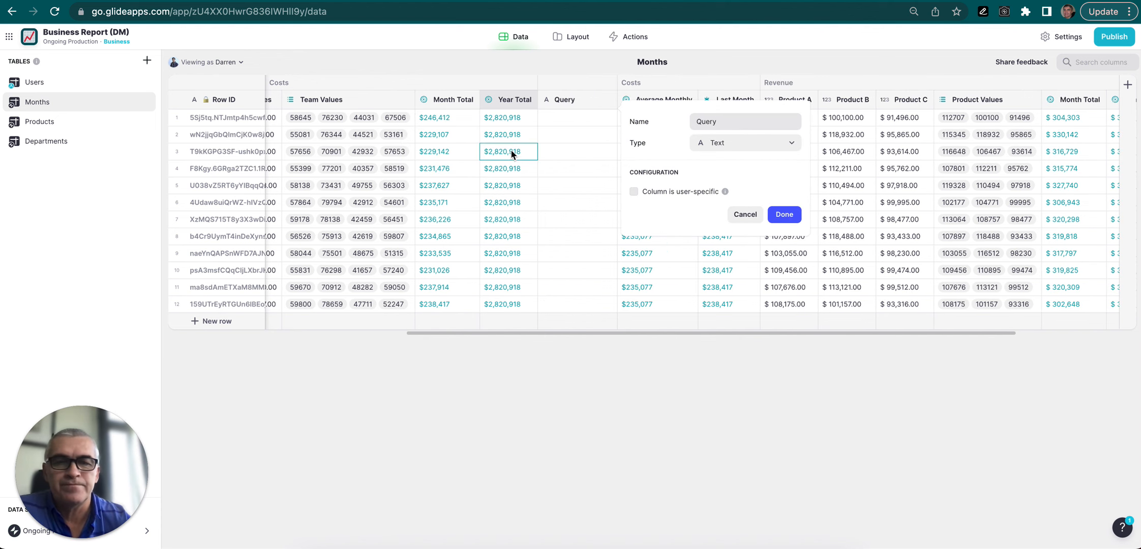
click(765, 147)
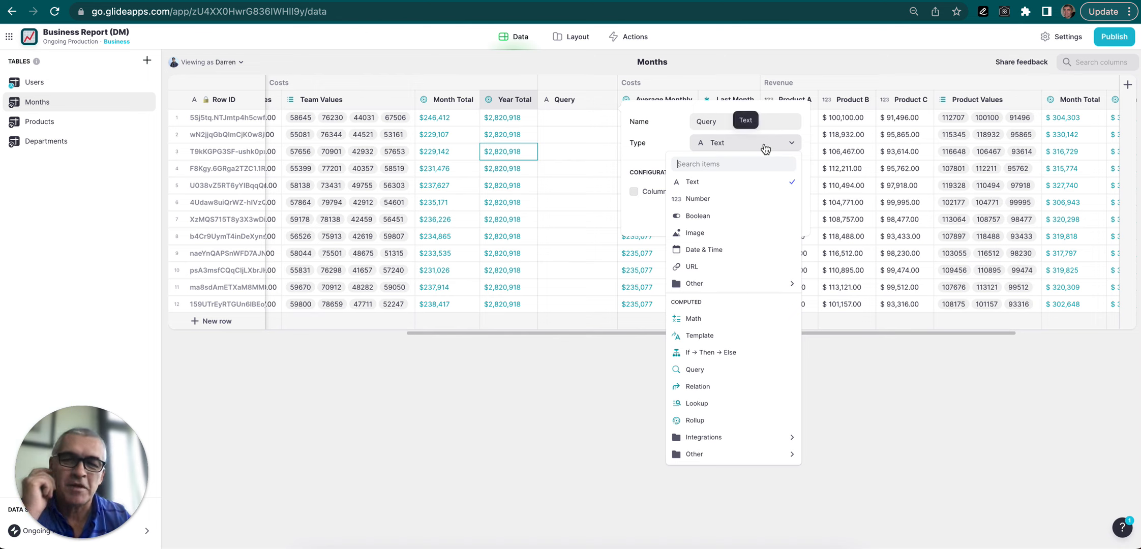
text(que)
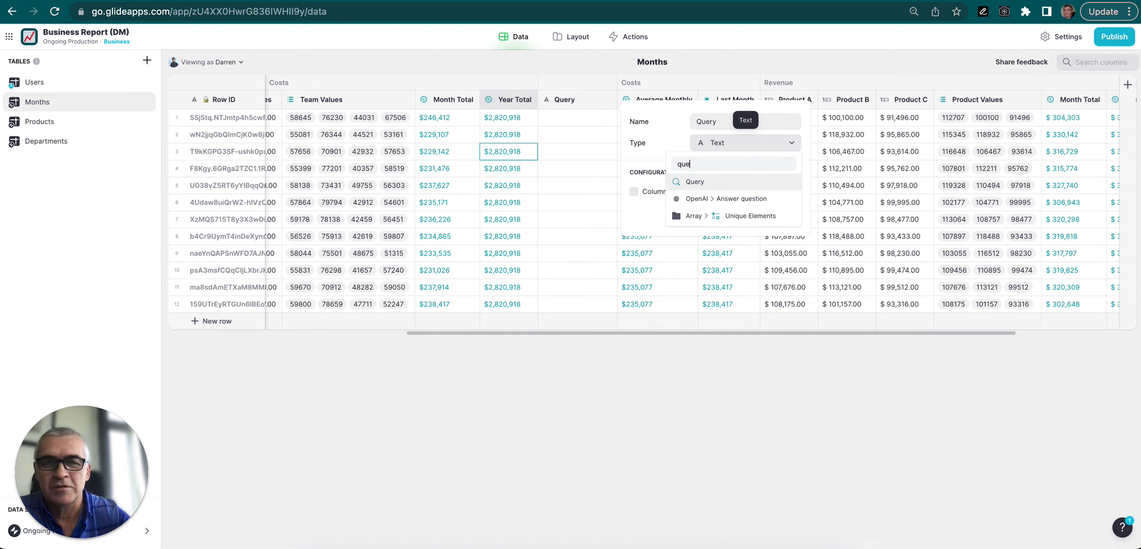
click(696, 184)
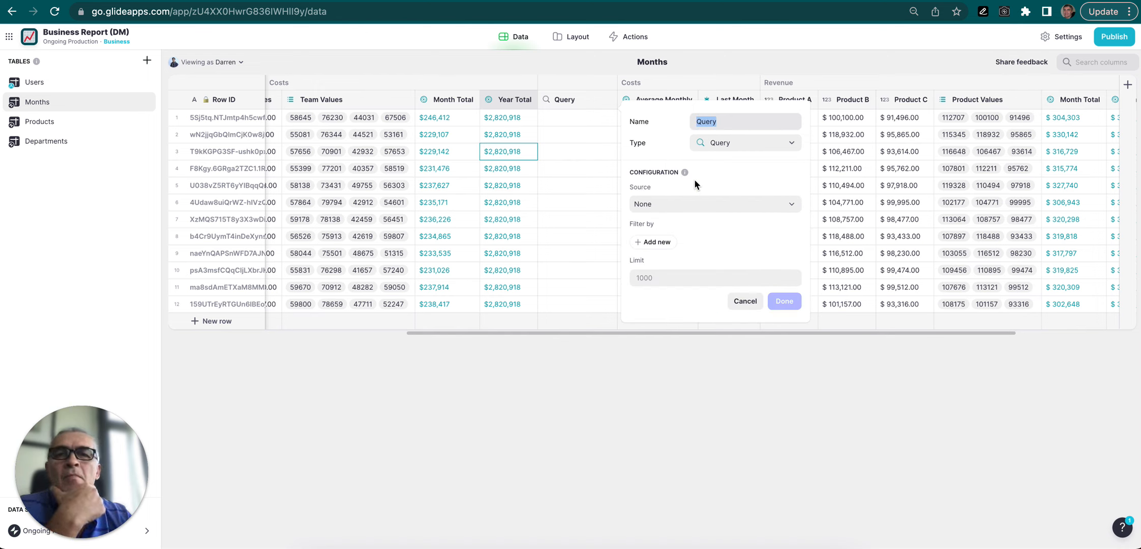
click(794, 209)
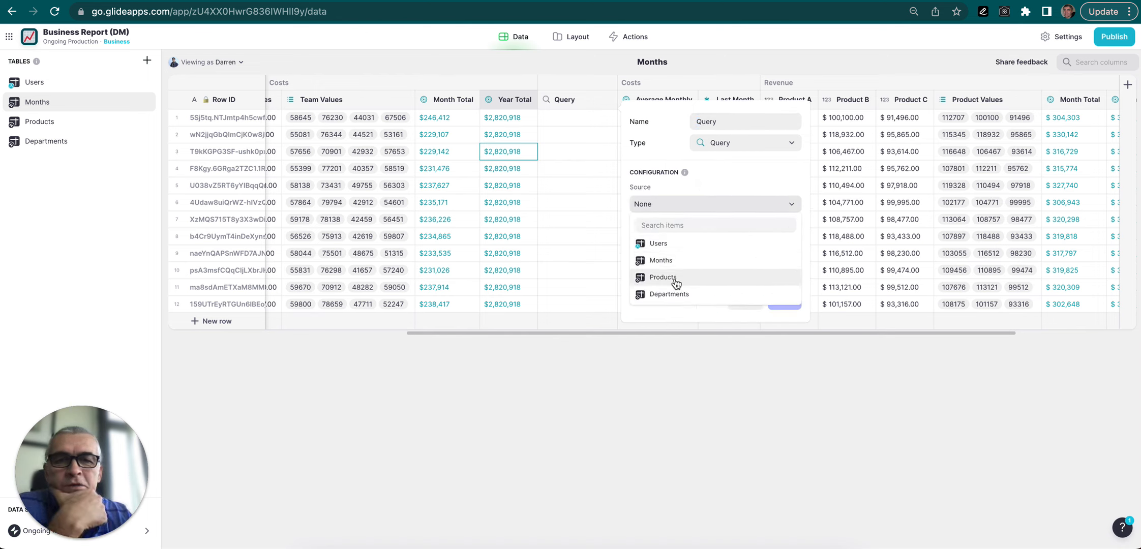
click(672, 260)
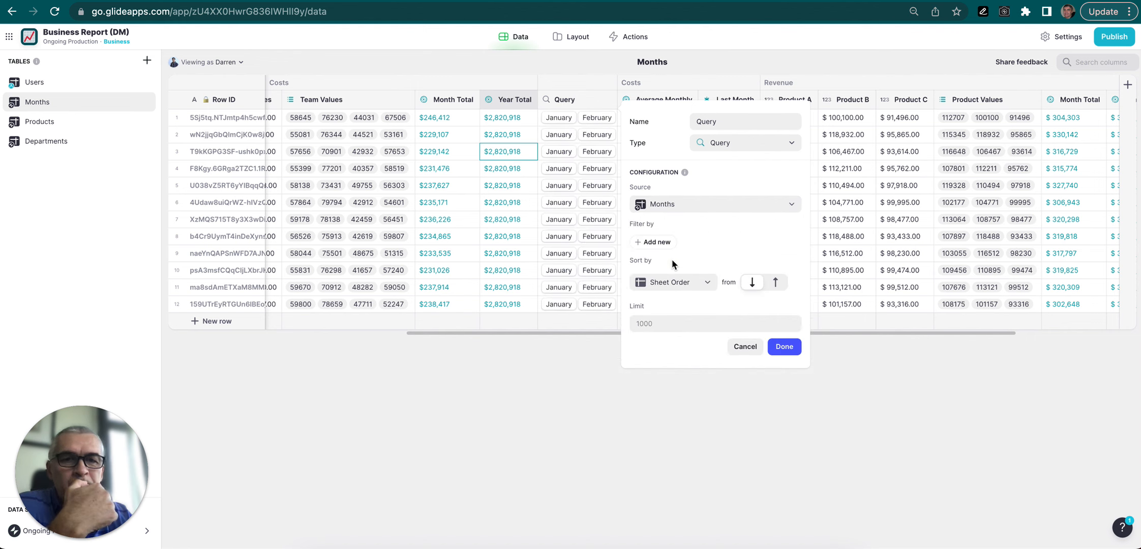
Filter the query to rows whose RowIndex is less or equal to this row's RowIndex, then save and narrow the column.
click(656, 242)
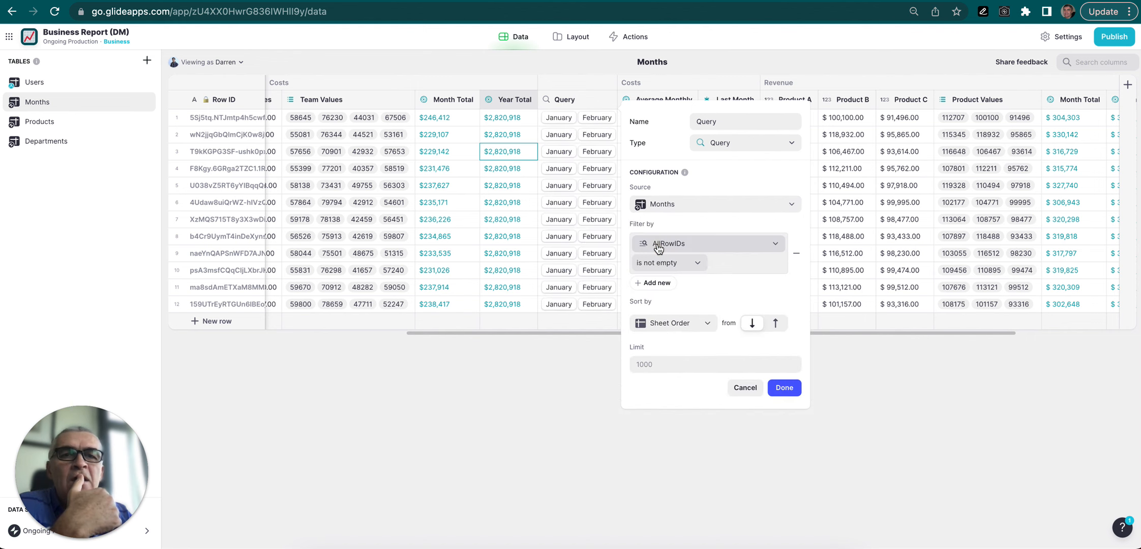
click(773, 244)
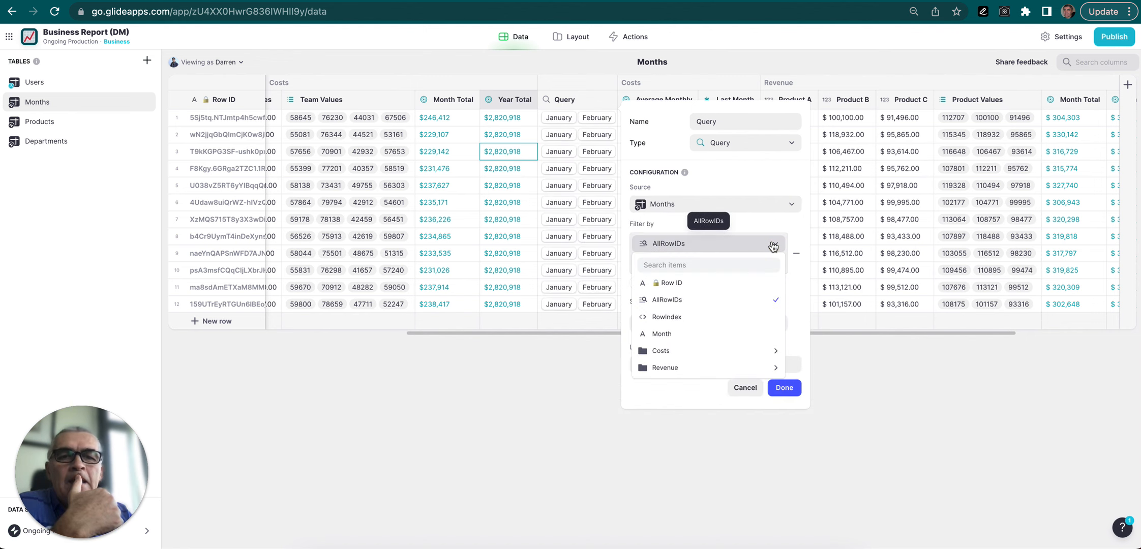
click(668, 317)
click(698, 265)
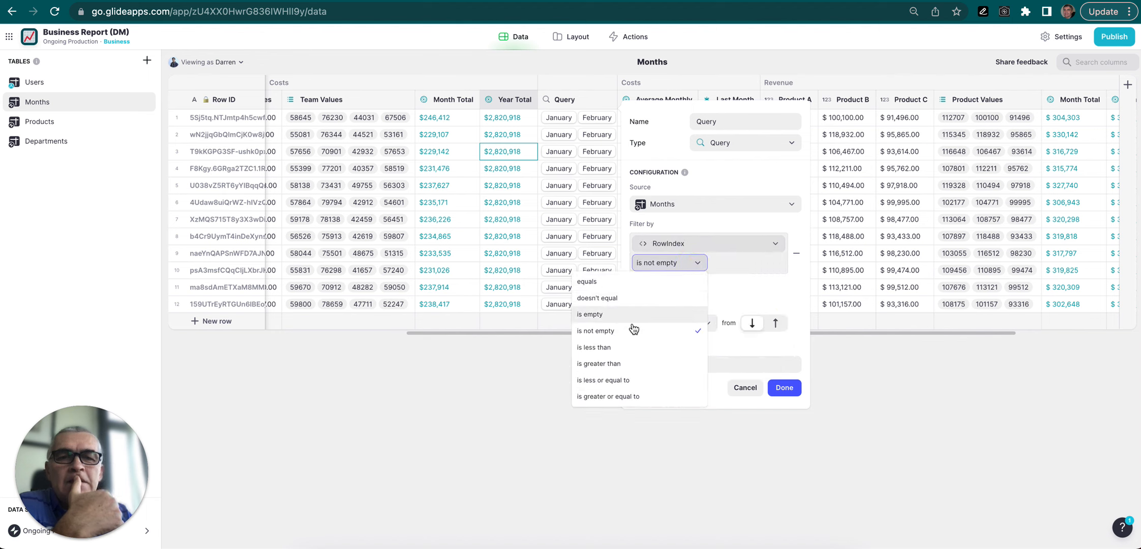
click(631, 381)
click(776, 264)
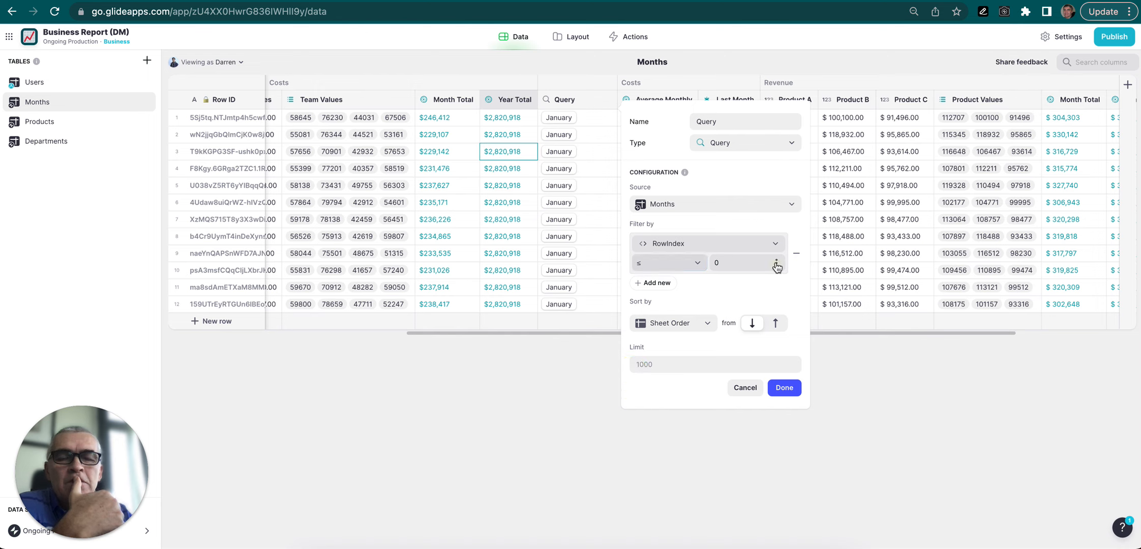
mouse_move(772, 323)
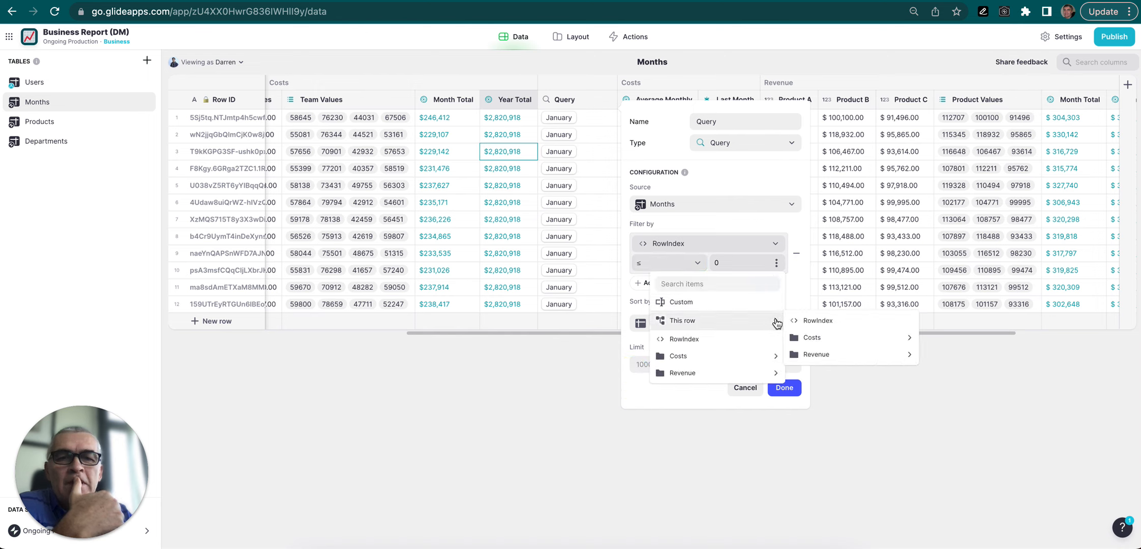
click(816, 324)
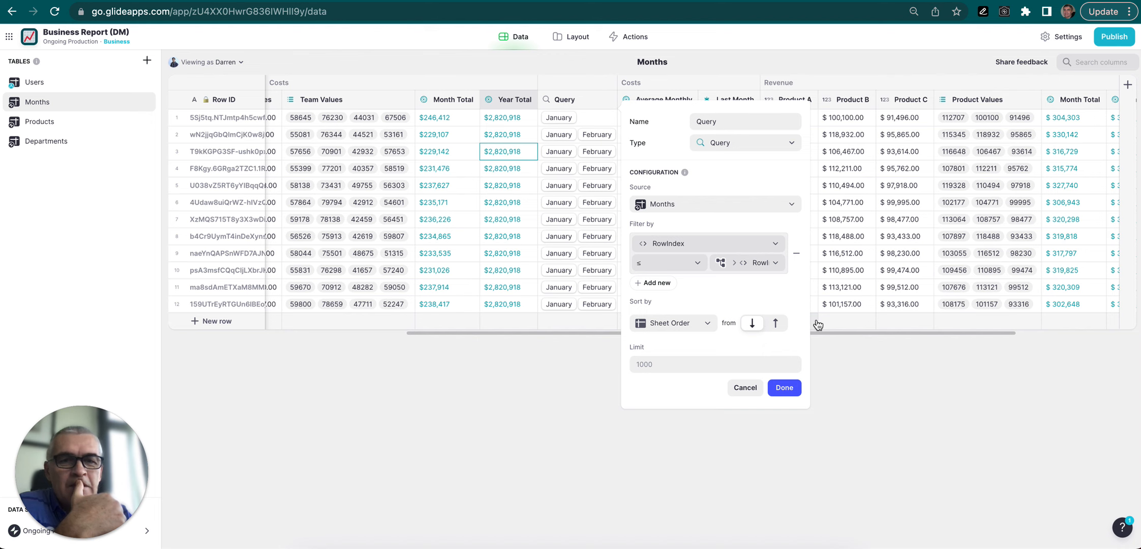
click(784, 388)
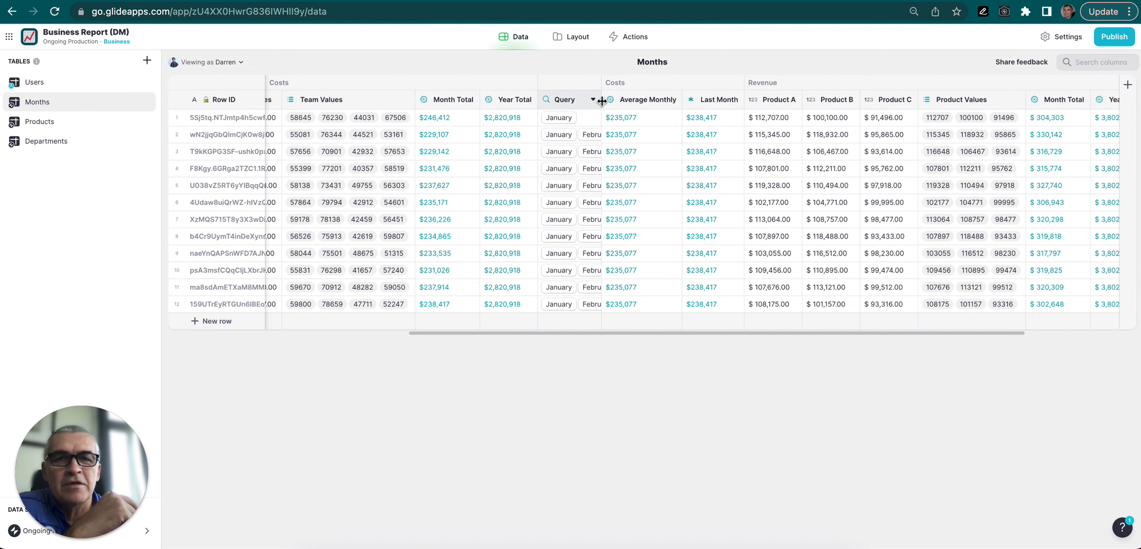
mouse_move(600, 104)
mouse_down()
mouse_move(680, 98)
mouse_move(599, 106)
mouse_up()
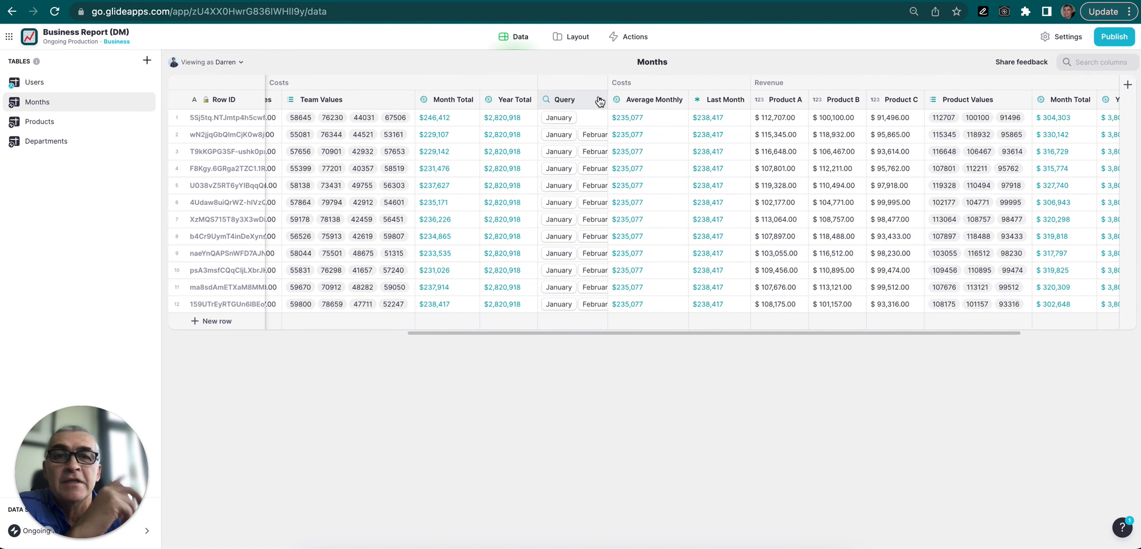
Insert a Rollup column named YTD Revenue directly after the Query column.
click(600, 101)
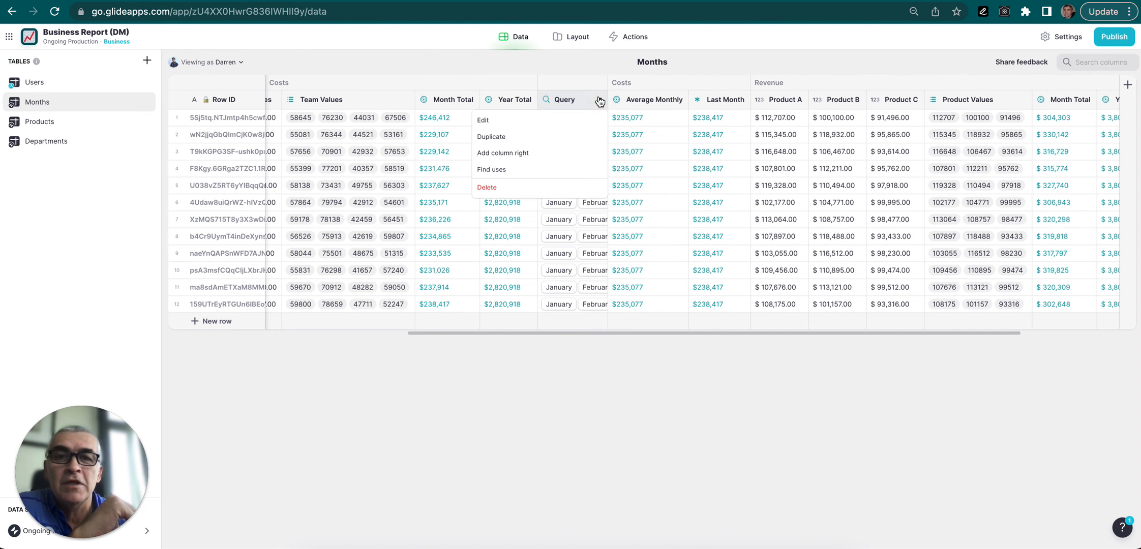
click(542, 153)
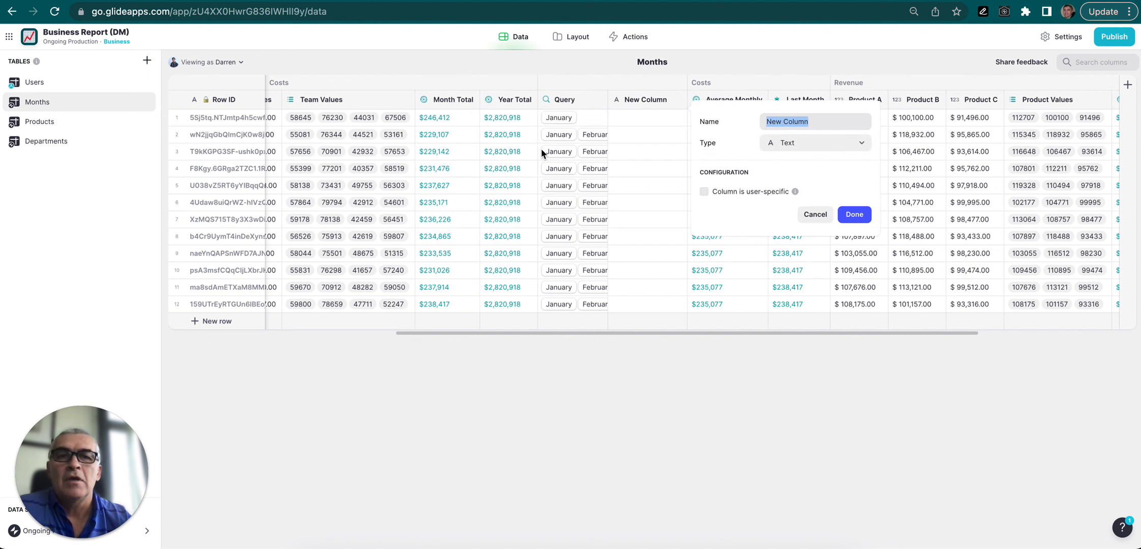
text(YTD)
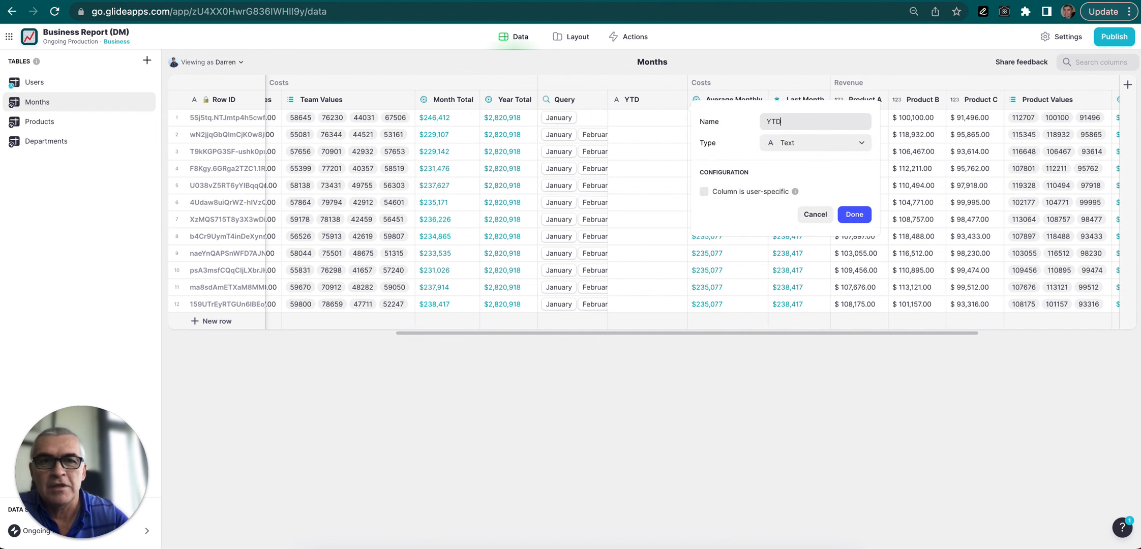
text( Revenue)
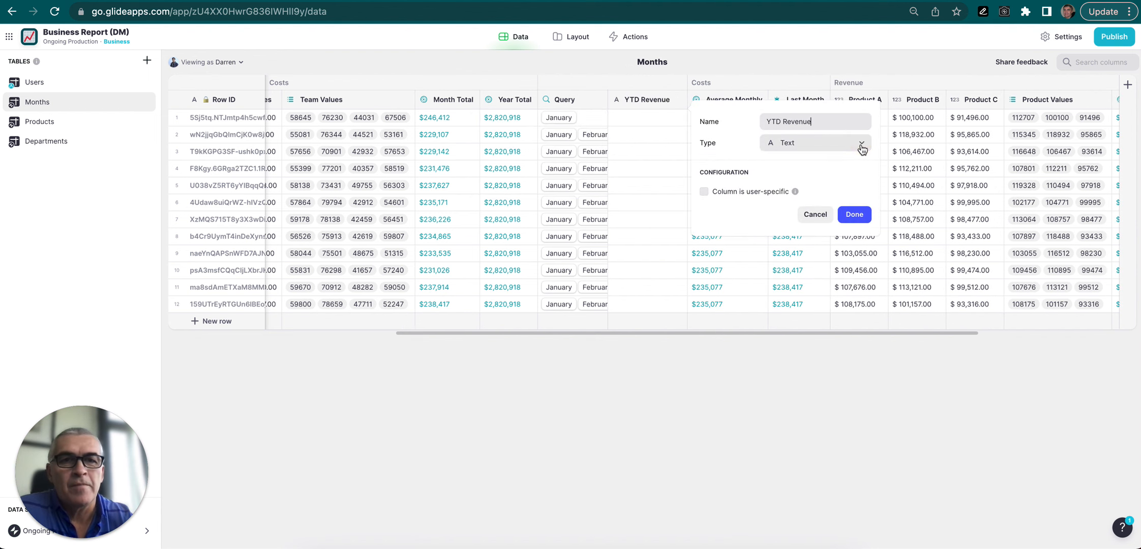
click(861, 147)
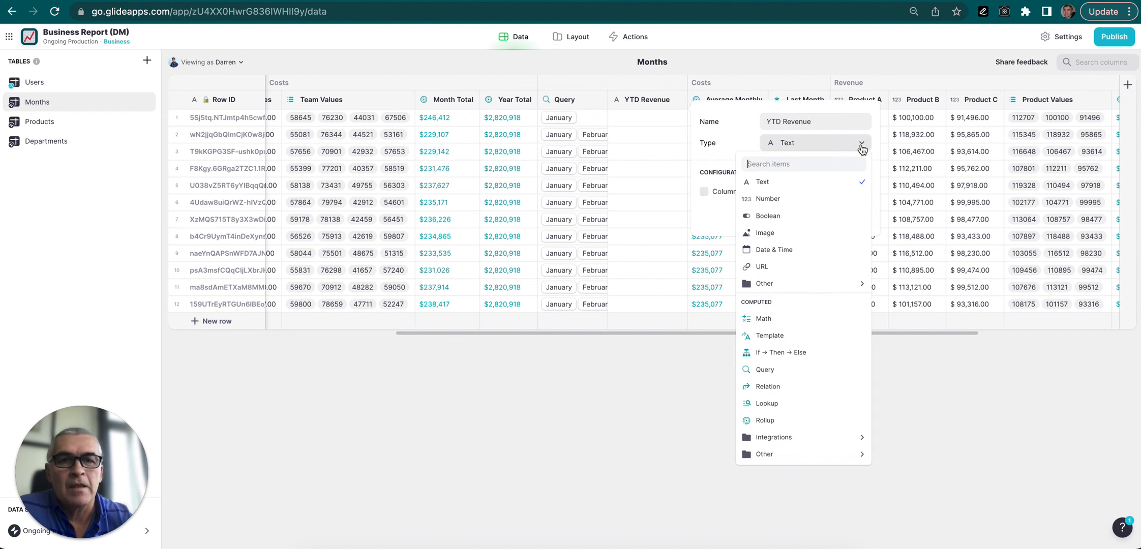
text(rol)
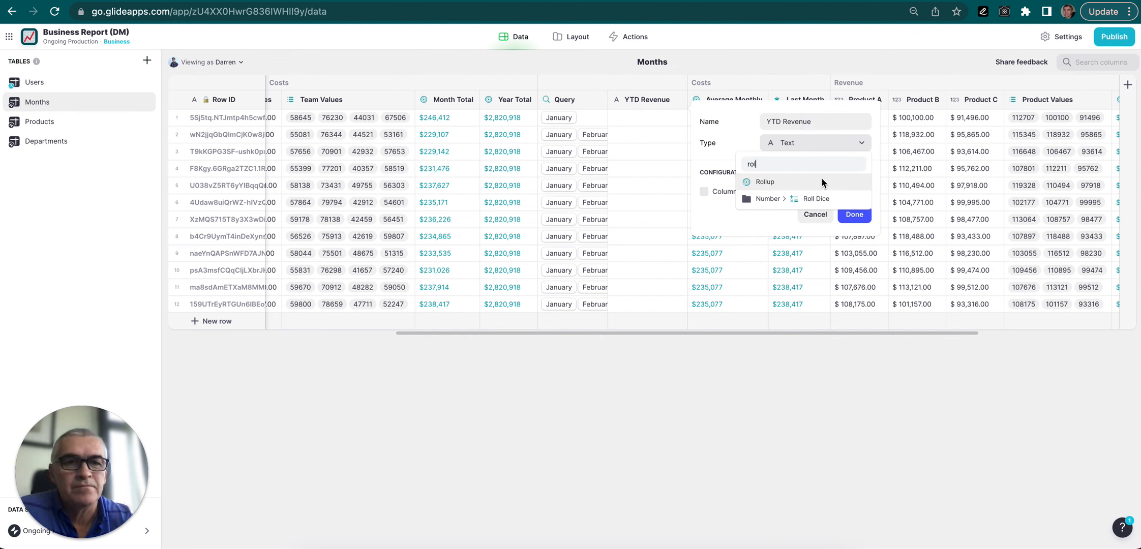
click(764, 182)
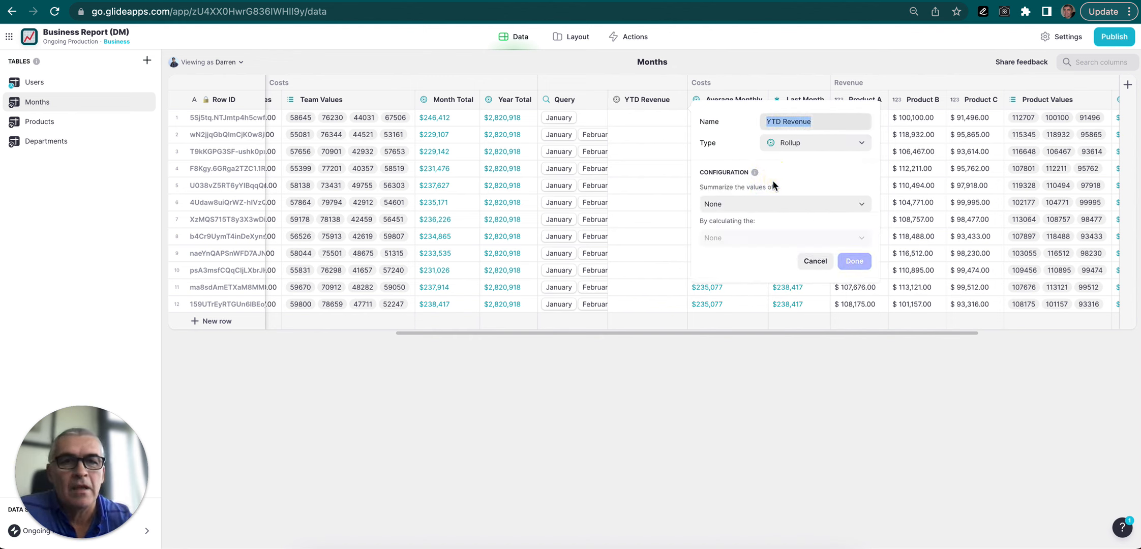
Set the YTD Revenue rollup to calculate the Sum of the Revenue Month Total values from the Query.
click(801, 205)
mouse_move(801, 243)
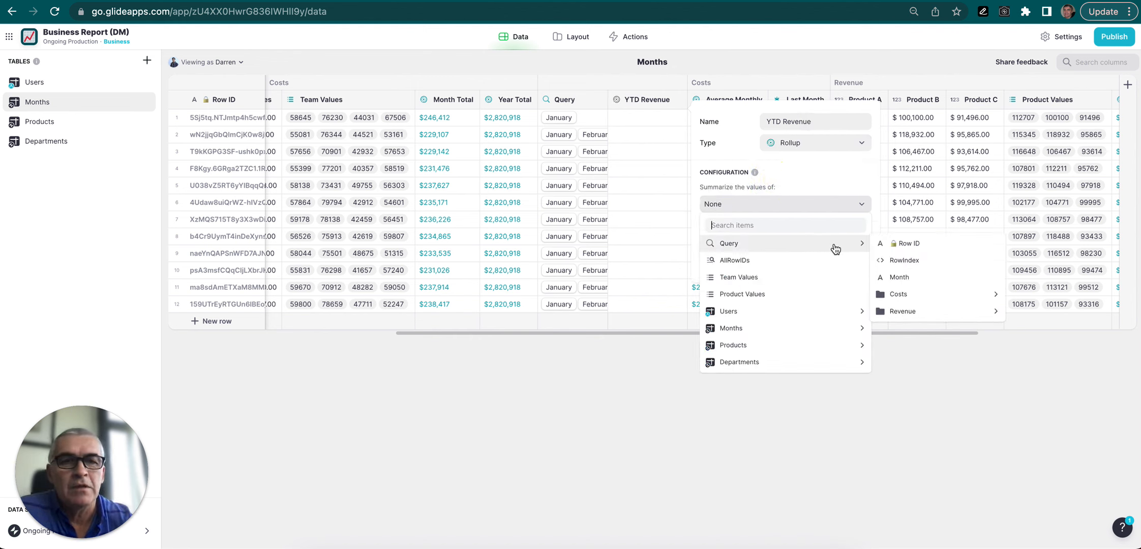
mouse_move(950, 319)
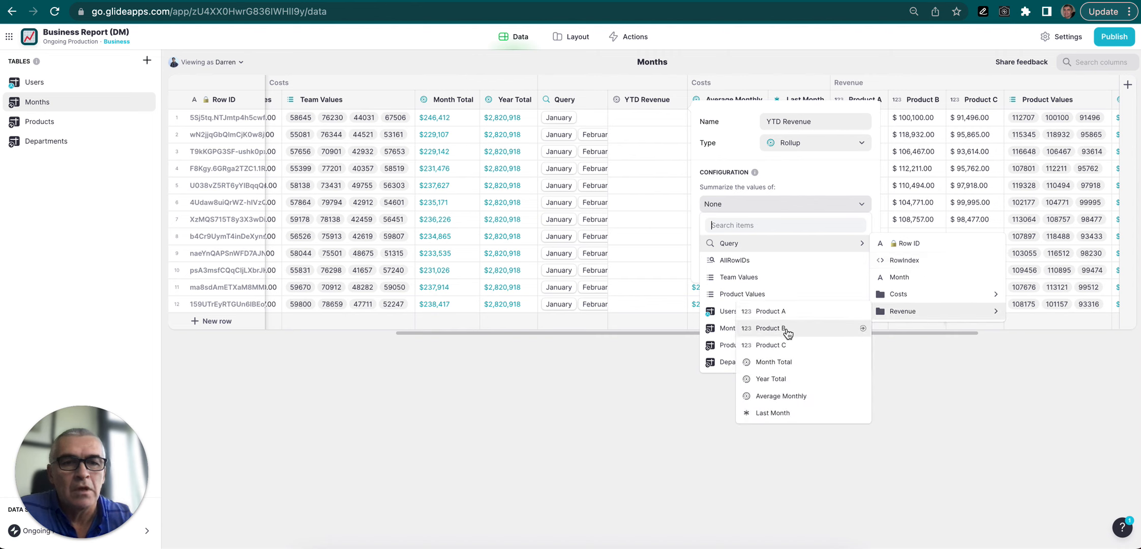
click(782, 363)
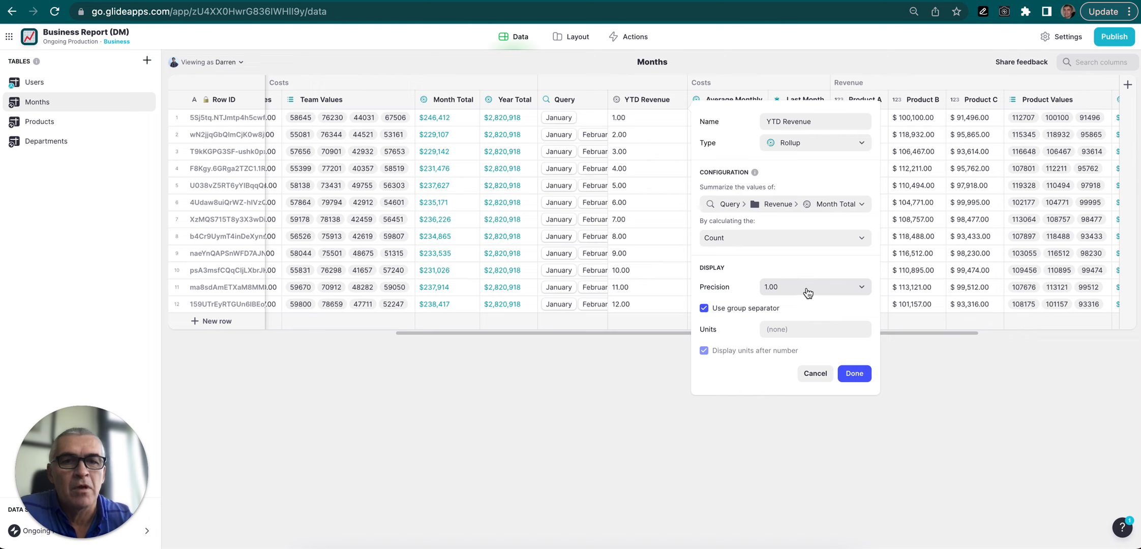
click(796, 239)
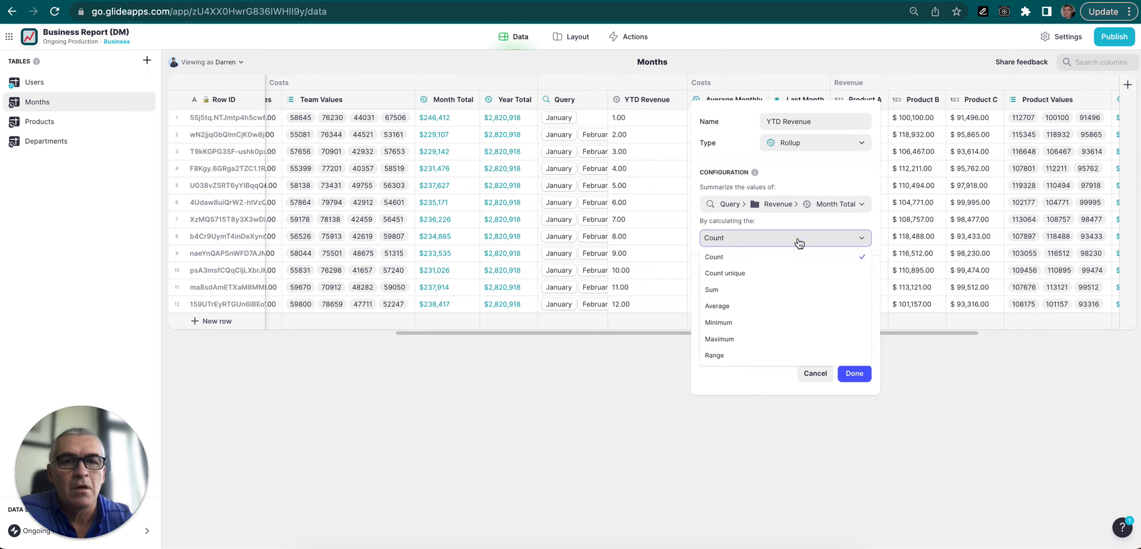
click(717, 293)
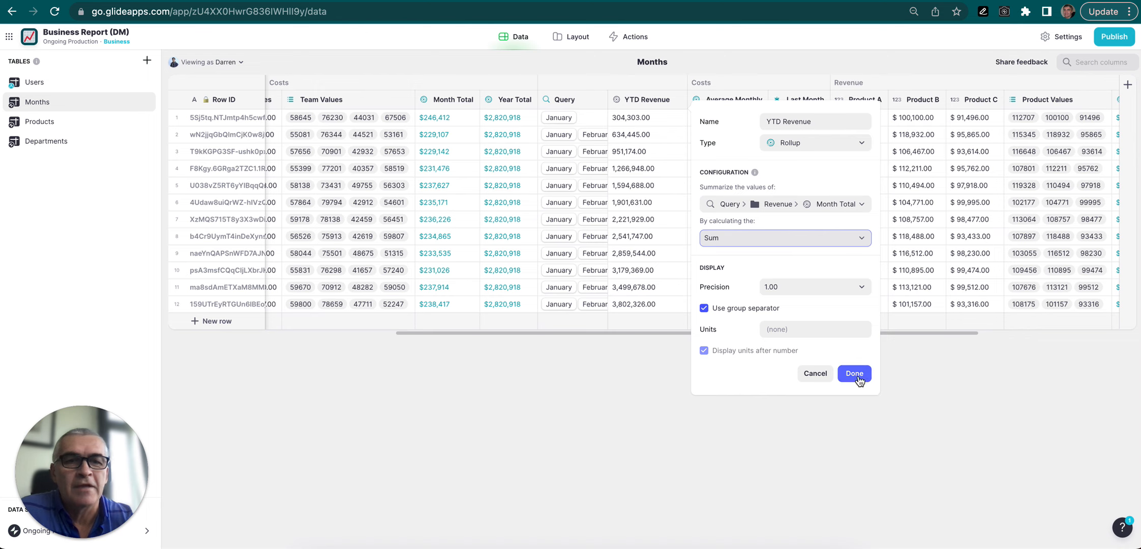
Give YTD Revenue the unit $ displayed before the number, and save the column.
click(778, 328)
text($)
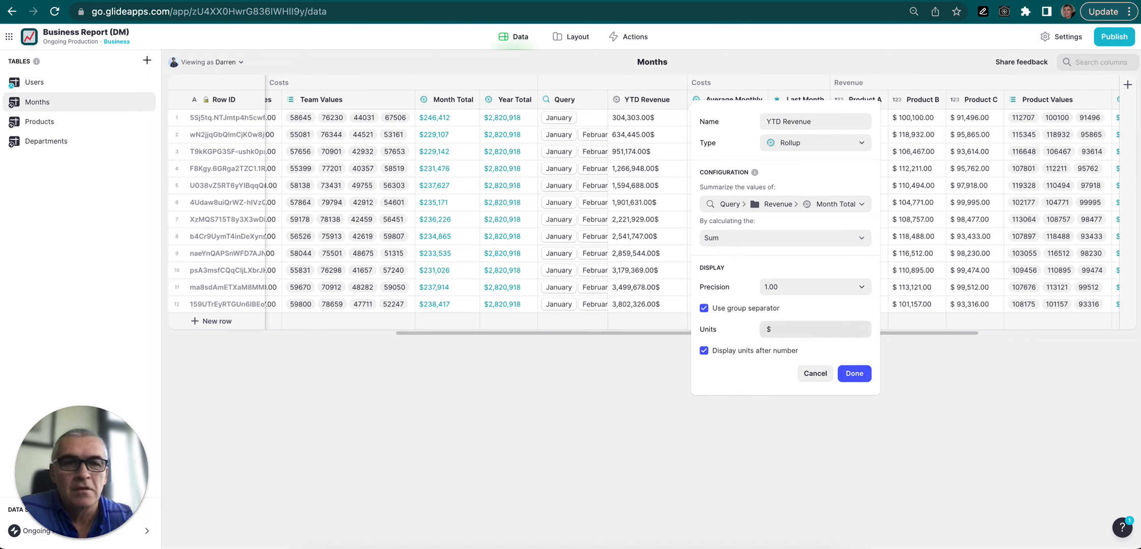
click(704, 350)
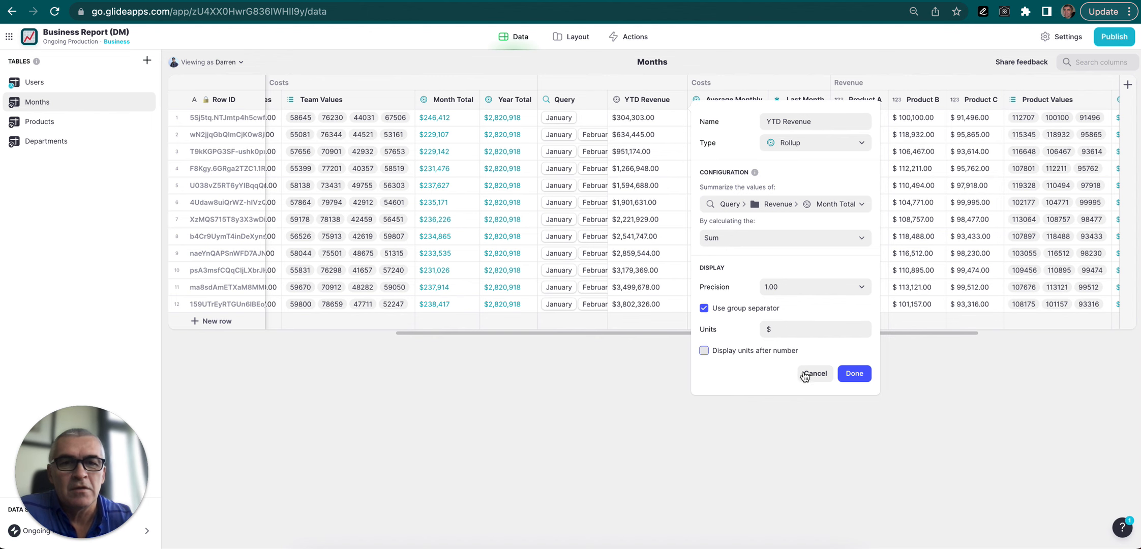
click(855, 375)
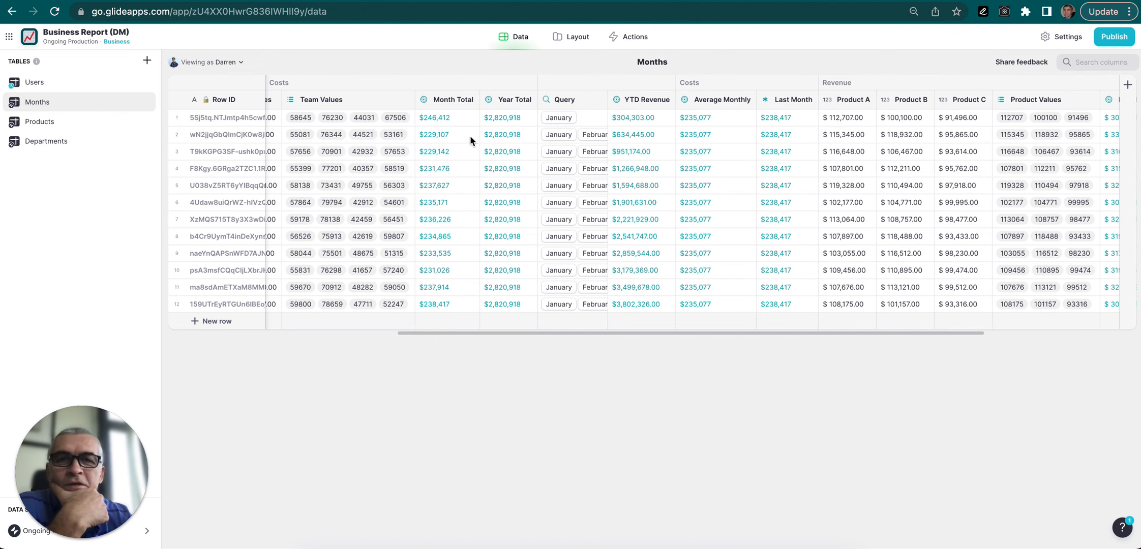
Move the Query and YTD Revenue columns, in that order, between Product Values and Month Total in the Revenue group.
scroll(470, 135, left, 3)
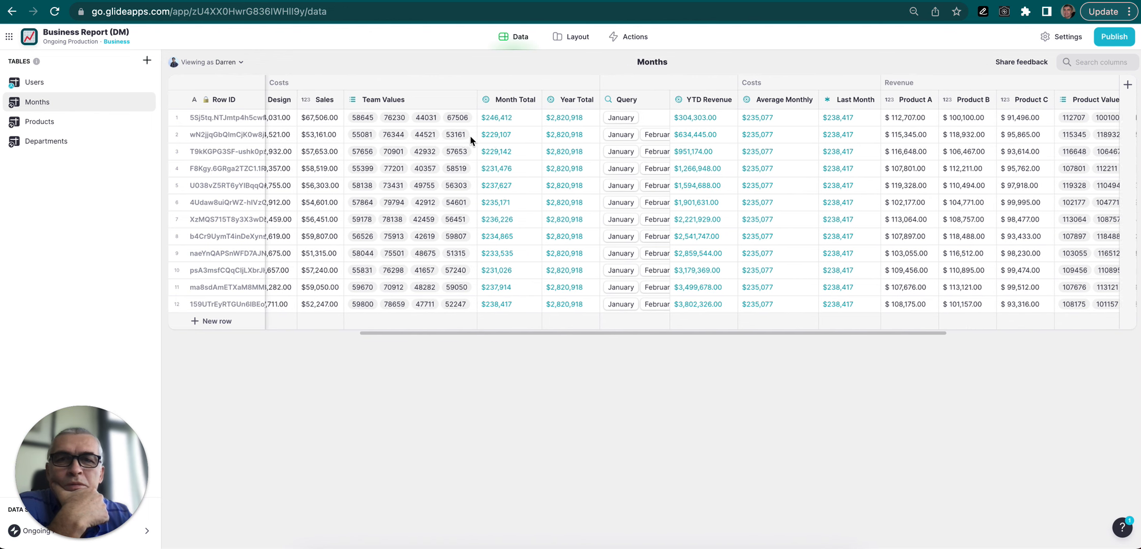
click(520, 120)
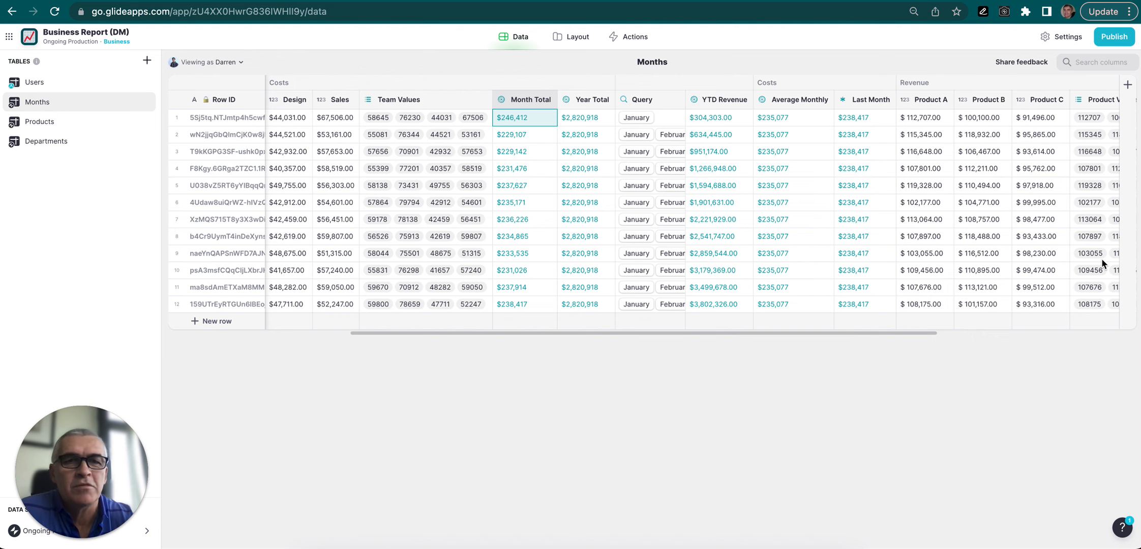
scroll(668, 186, right, 3)
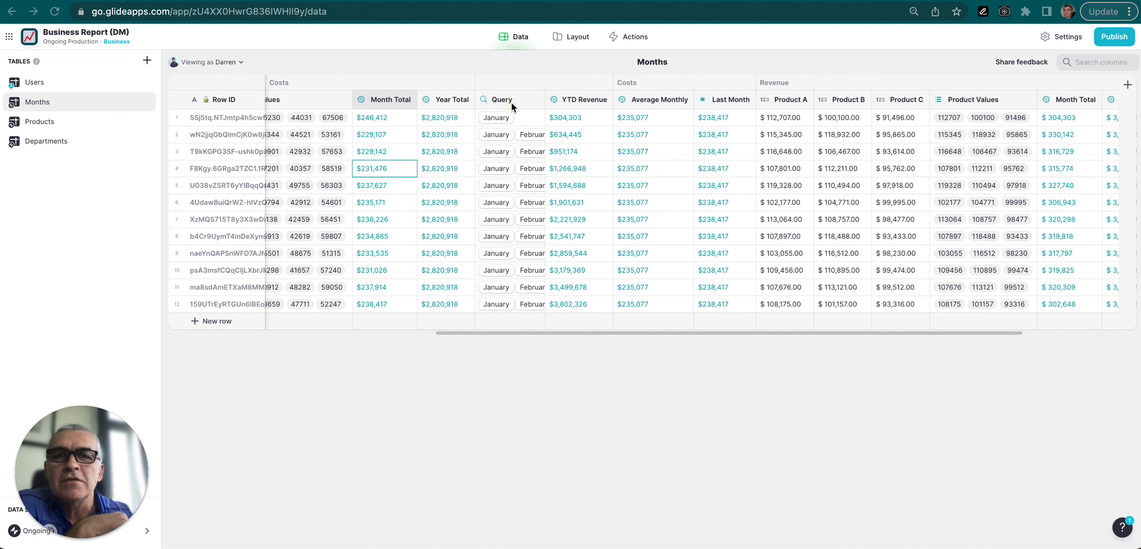
drag(503, 105, 1011, 111)
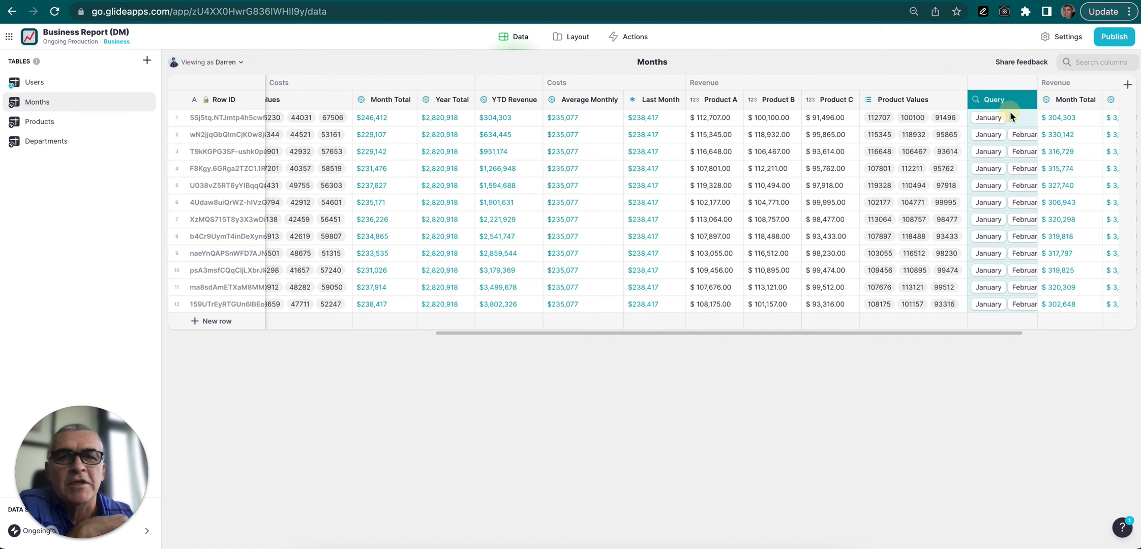
drag(511, 102, 1023, 111)
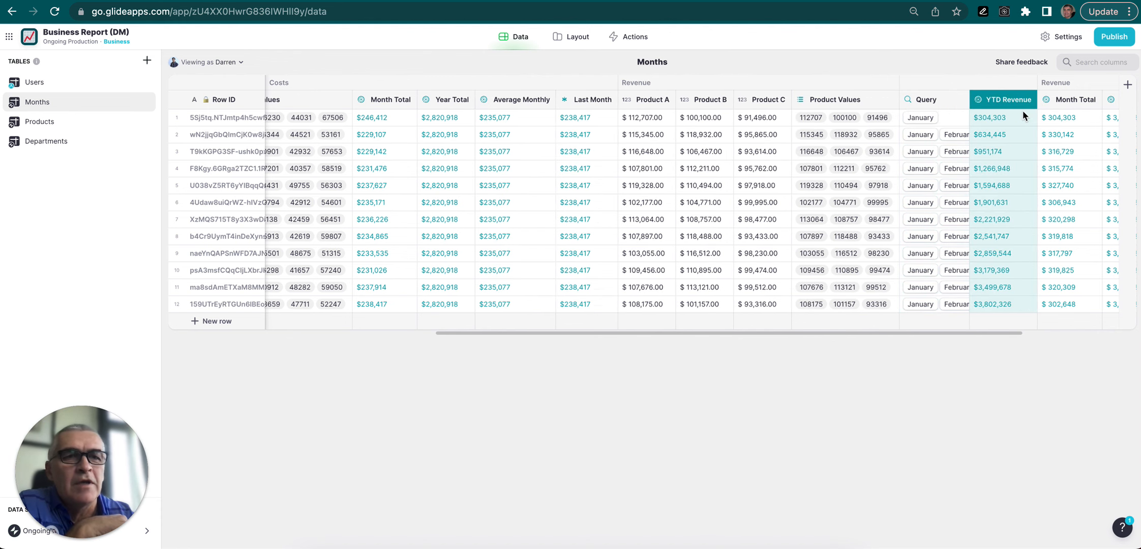
Check the YTD Revenue values for all months against the Revenue Month Total, Query and RowIndex columns.
scroll(884, 136, right, 1)
scroll(883, 136, left, 5)
scroll(883, 136, right, 8)
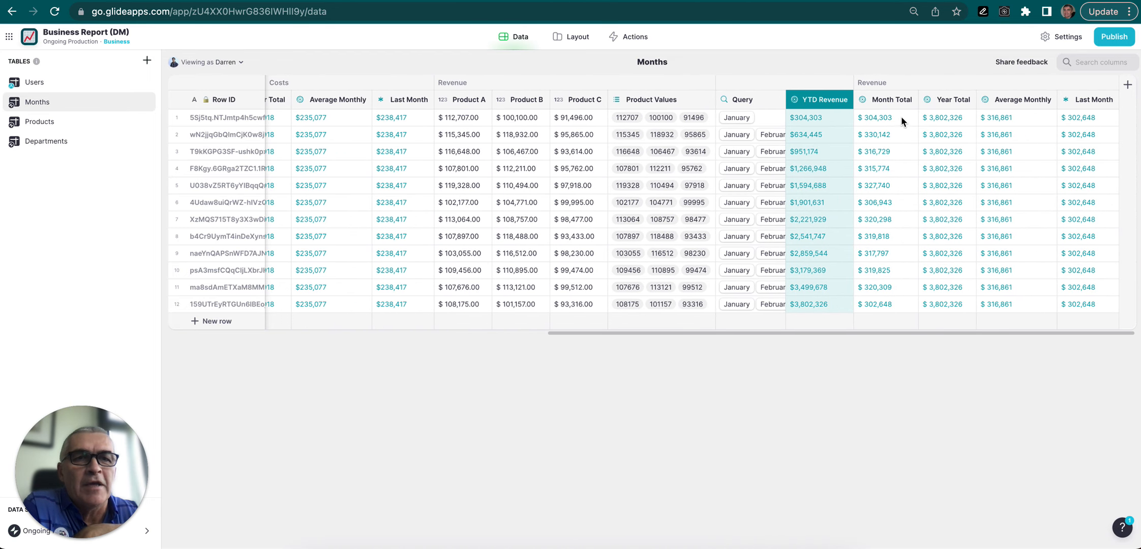
click(870, 120)
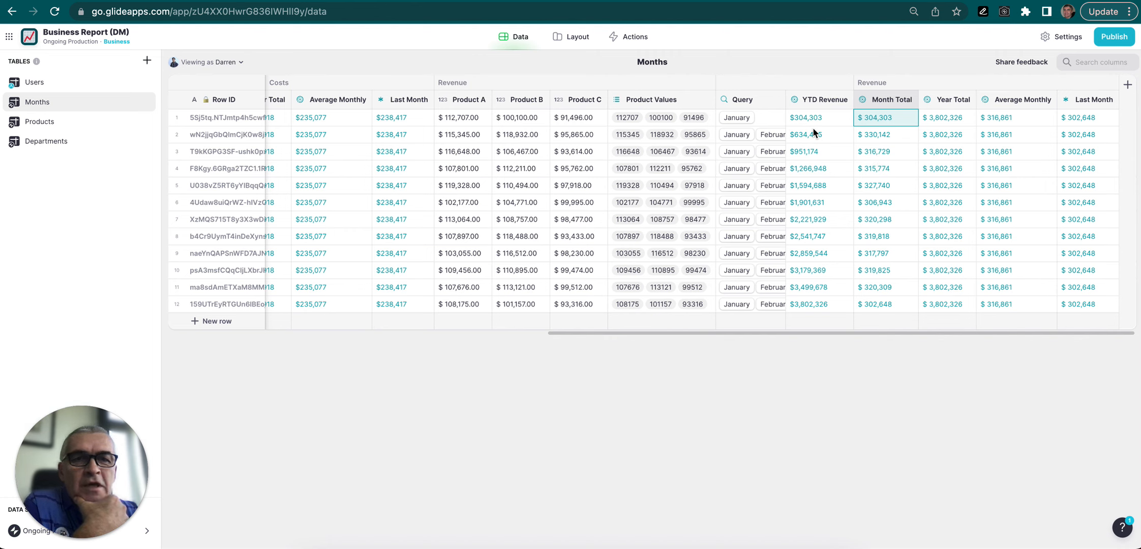
drag(813, 122, 809, 297)
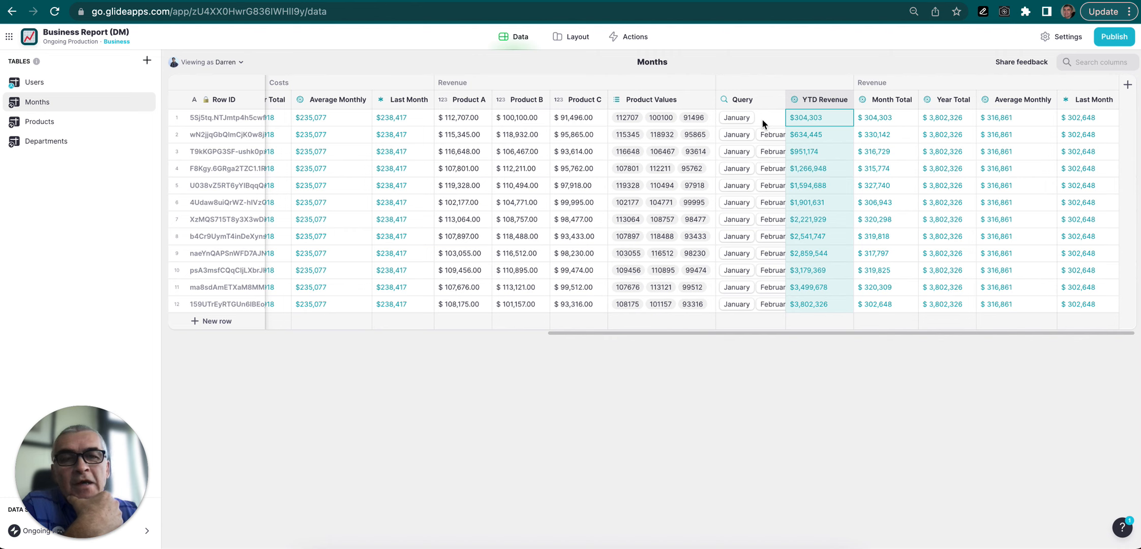
mouse_move(762, 121)
mouse_down()
mouse_move(800, 128)
mouse_move(811, 306)
mouse_up()
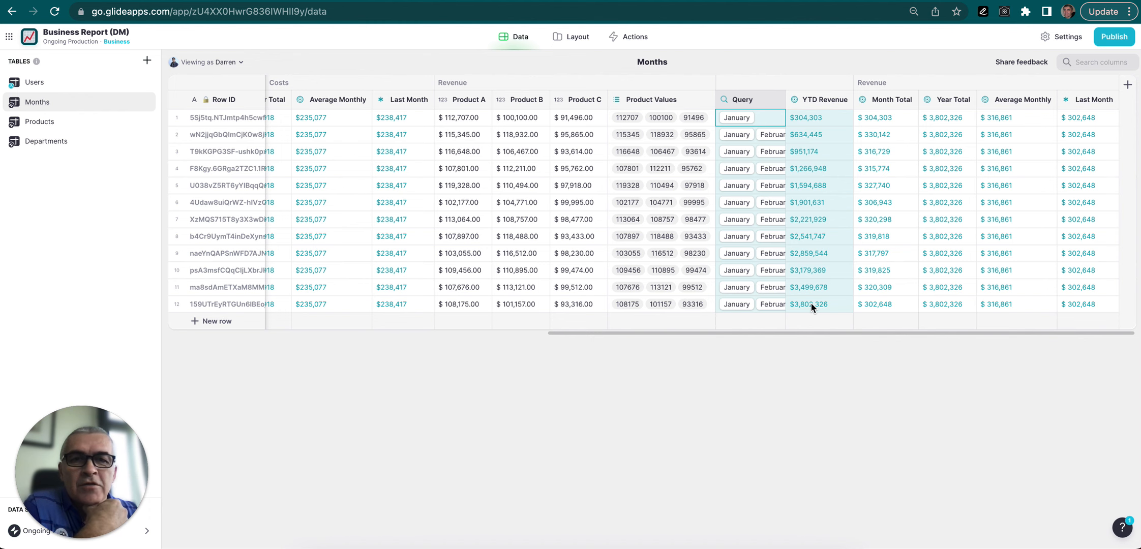
scroll(639, 236, left, 15)
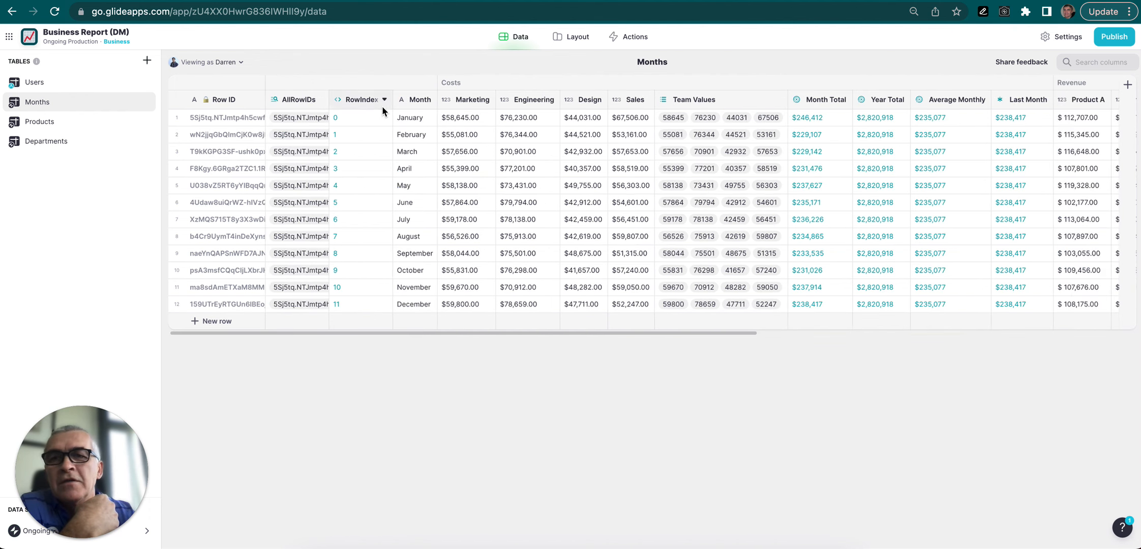
scroll(551, 200, right, 15)
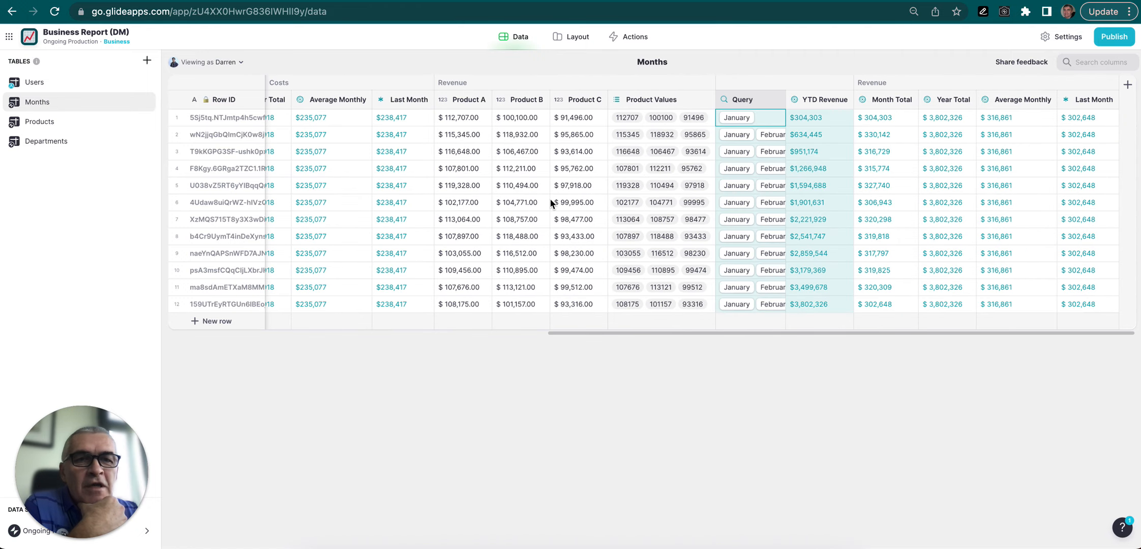